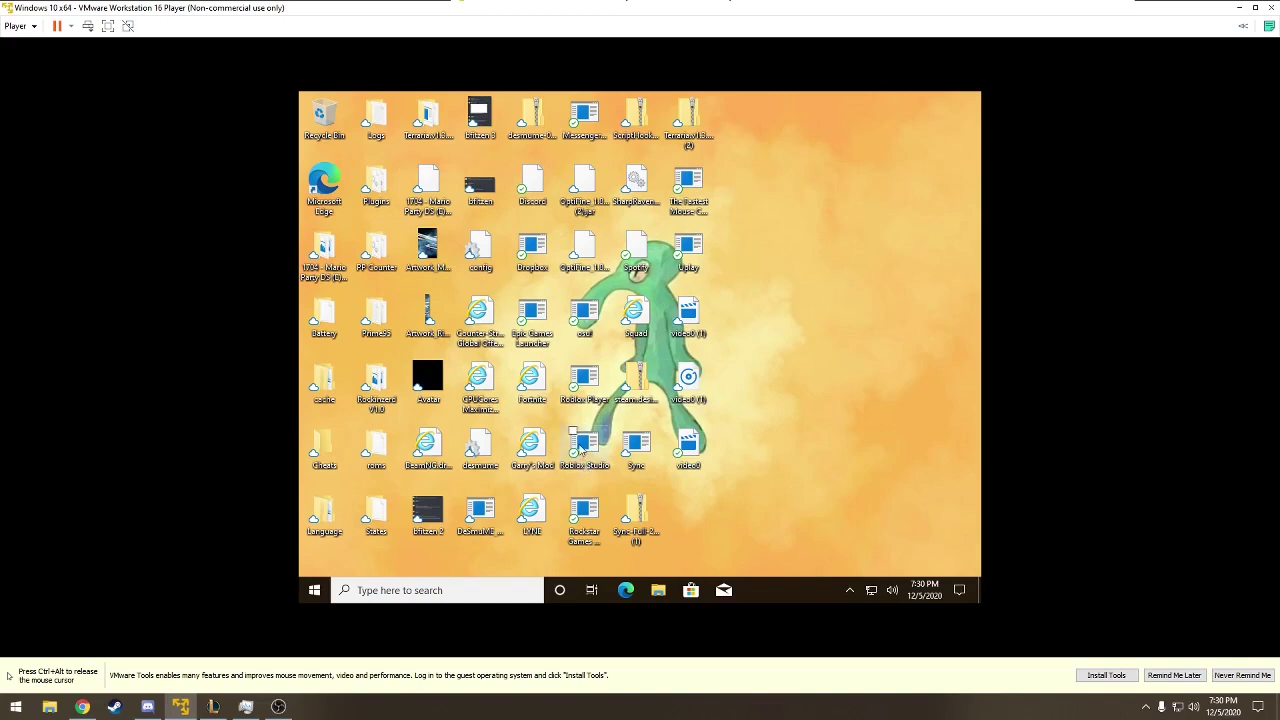
- Open the Settings app to the System Display page
left_click(315, 591)
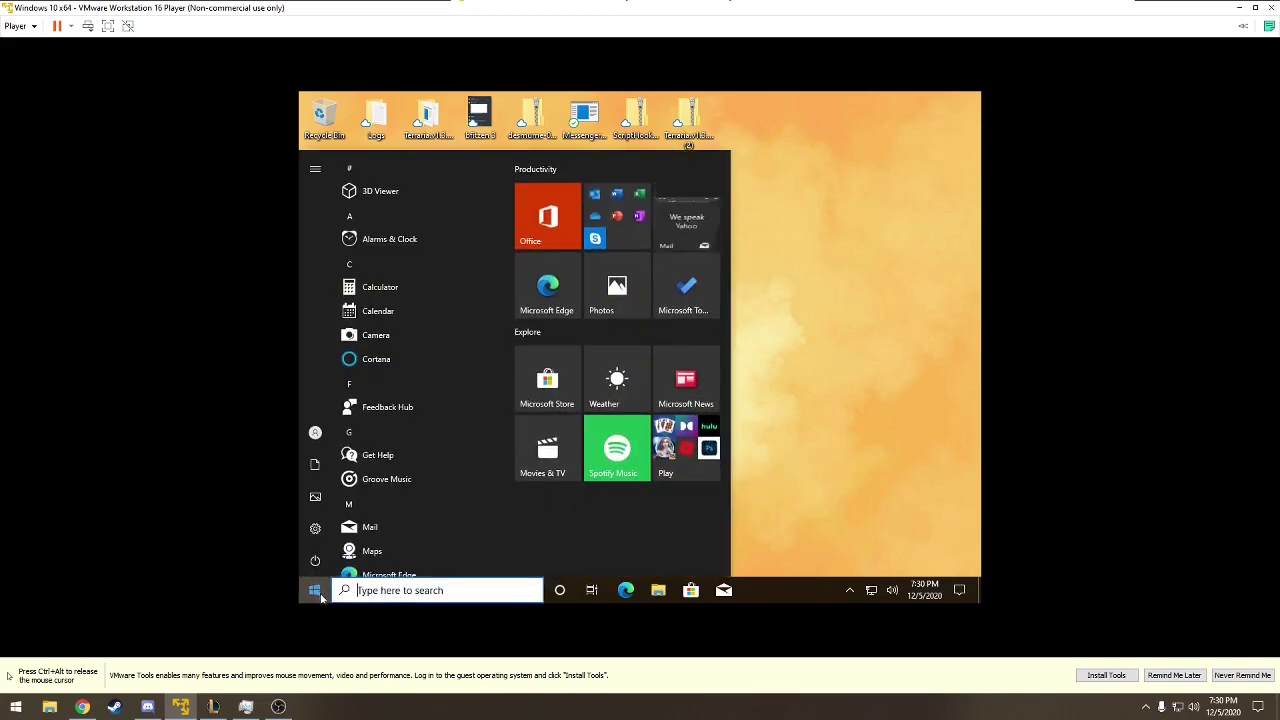
left_click(312, 530)
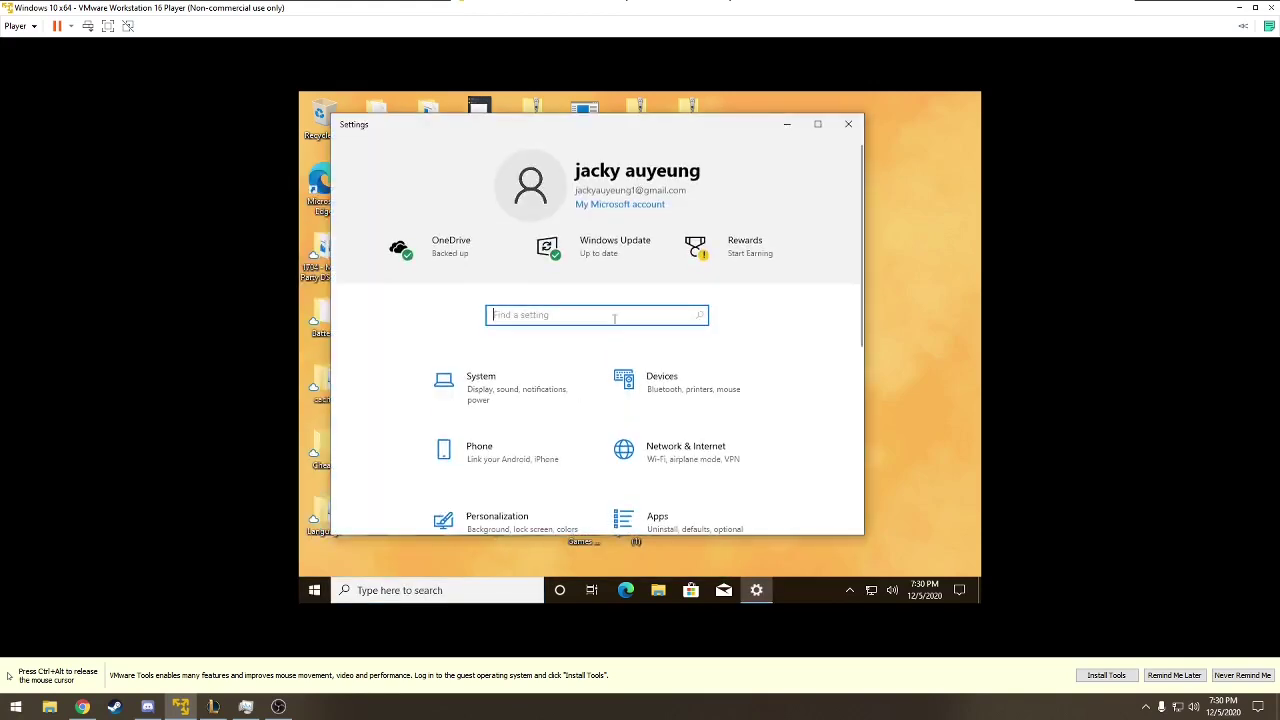
left_click(486, 398)
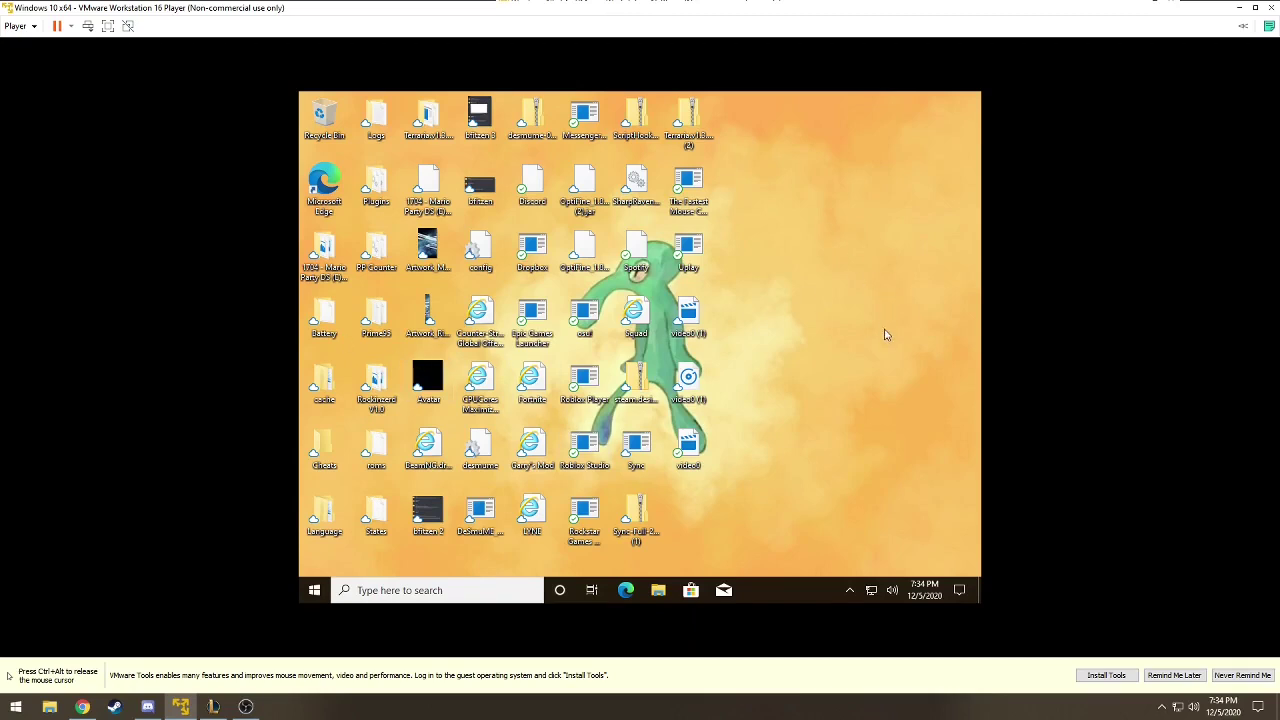
- From the desktop's Display settings, try 1280 × 720 resolution, then revert to 1024 × 768
right_click(862, 264)
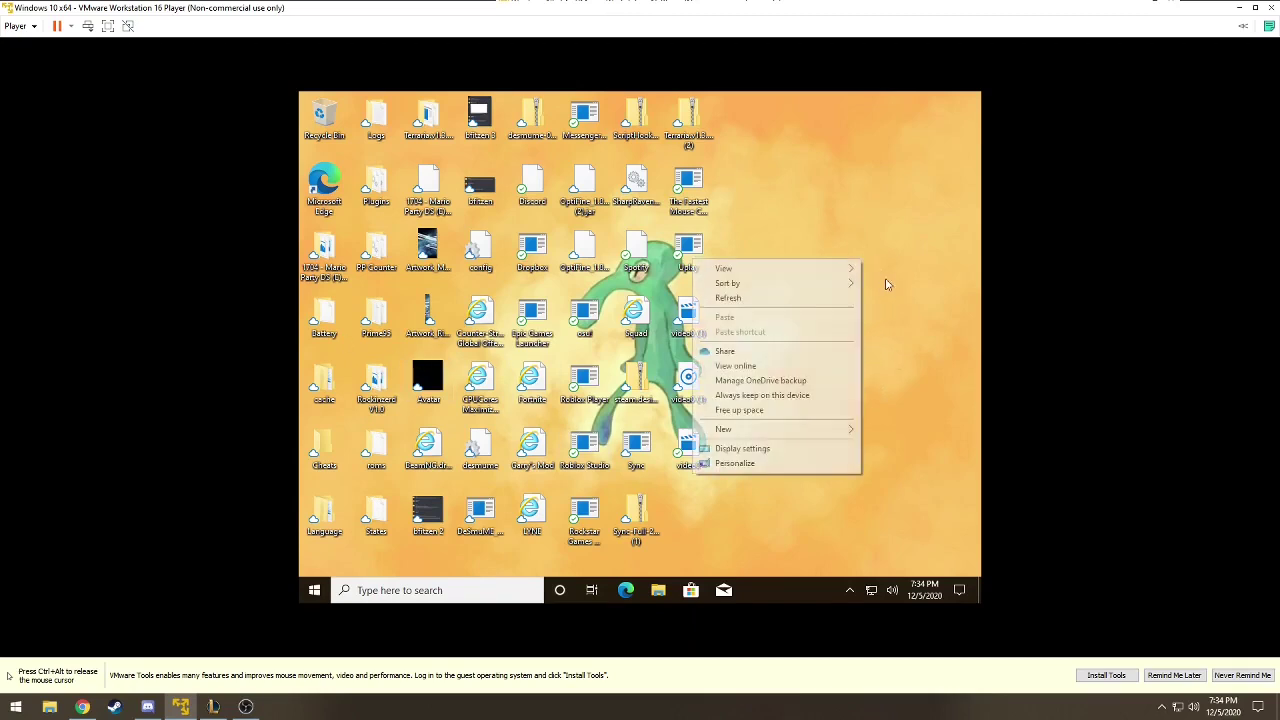
left_click(828, 449)
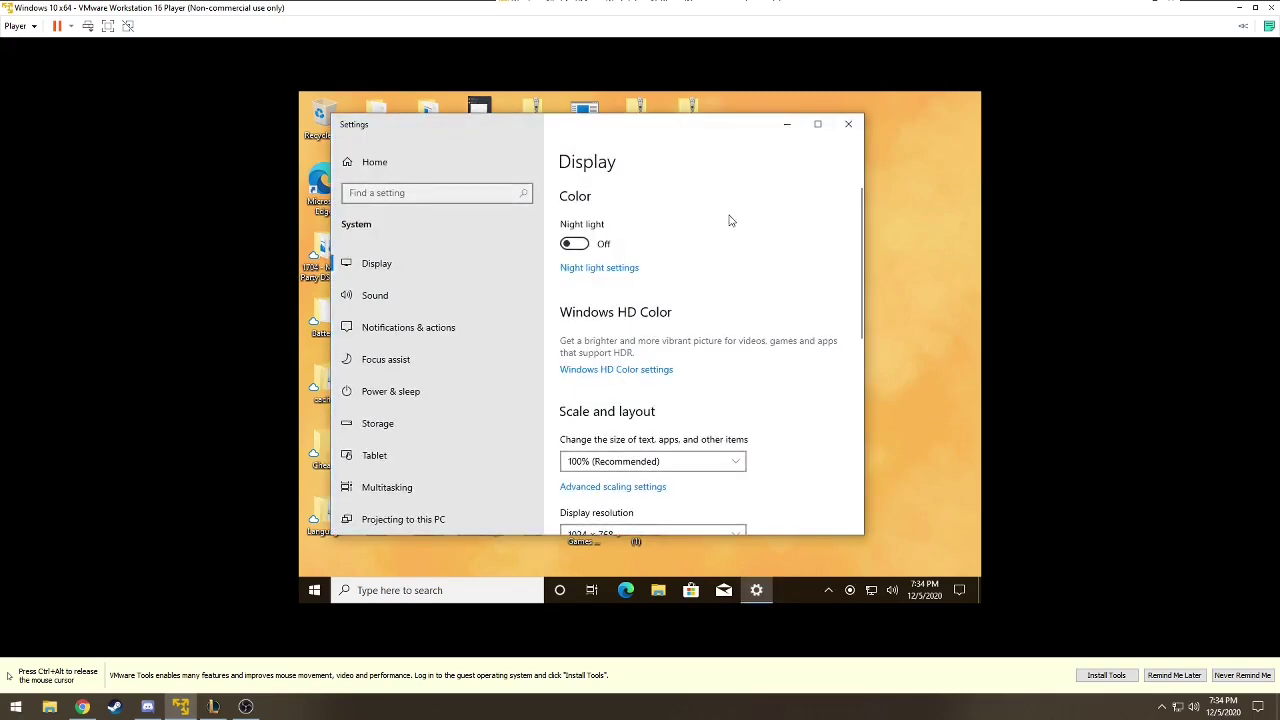
scroll(730, 222, "down", 5)
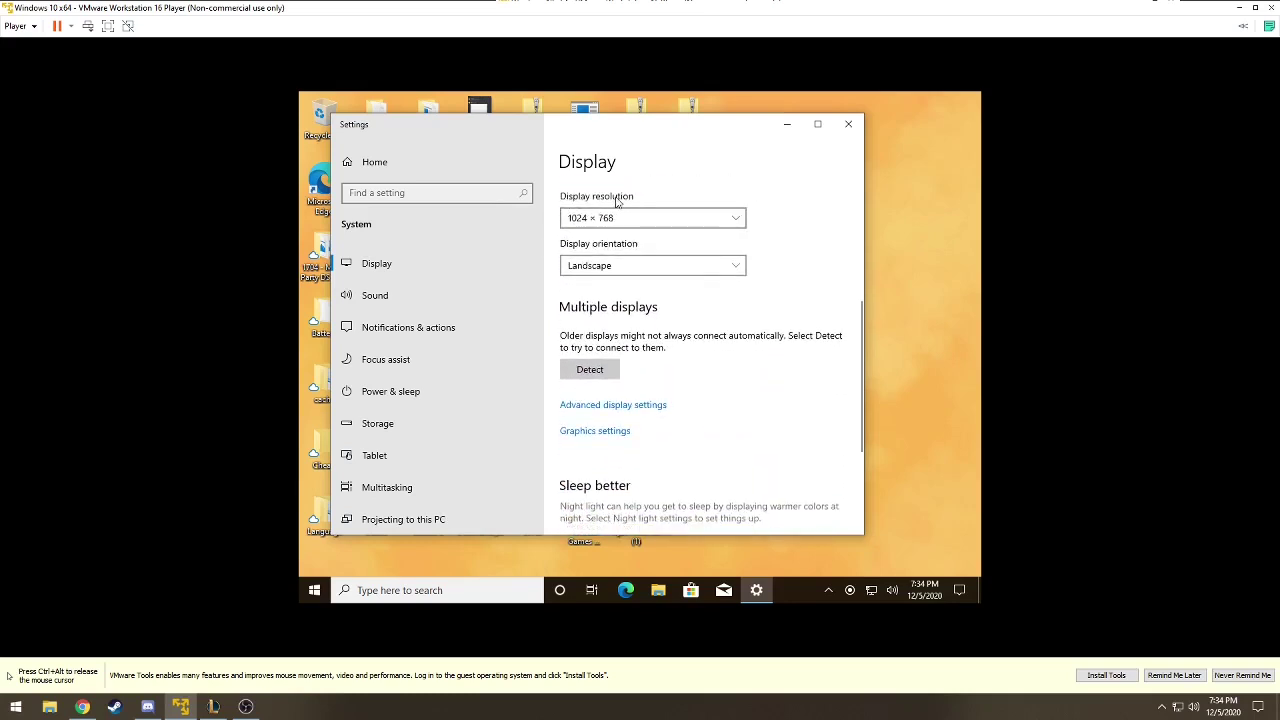
left_click(729, 217)
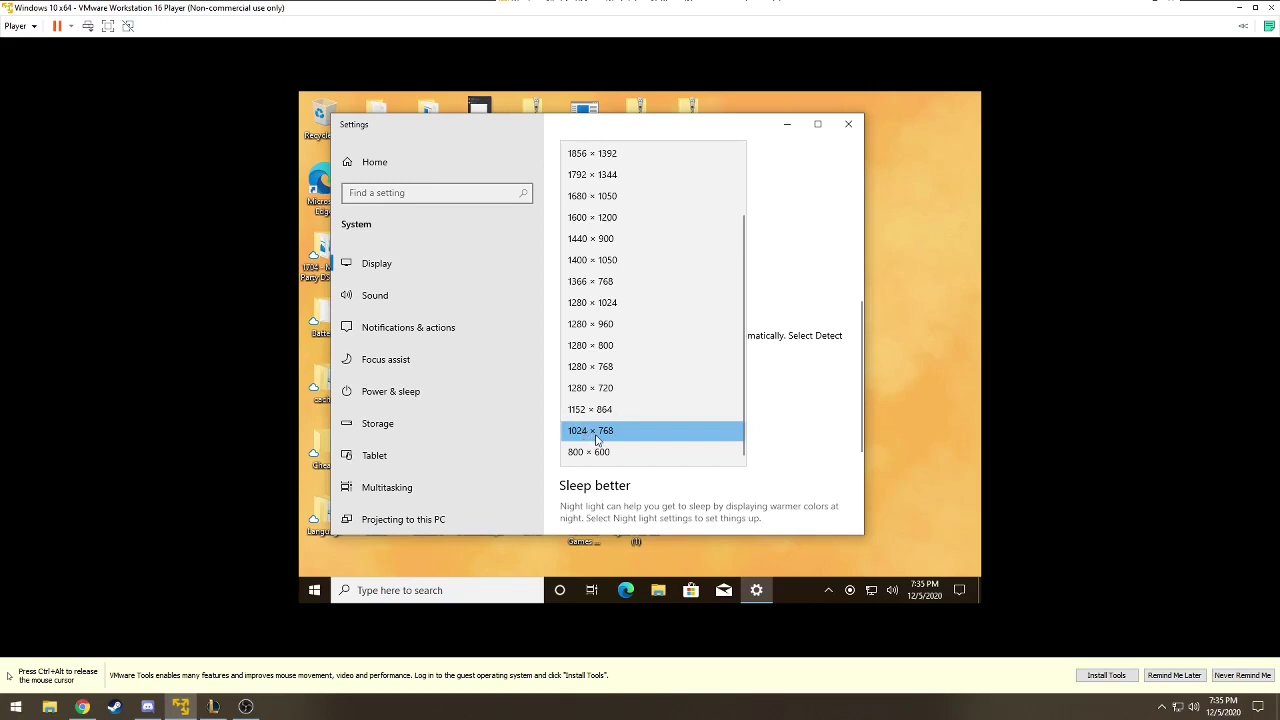
left_click(601, 391)
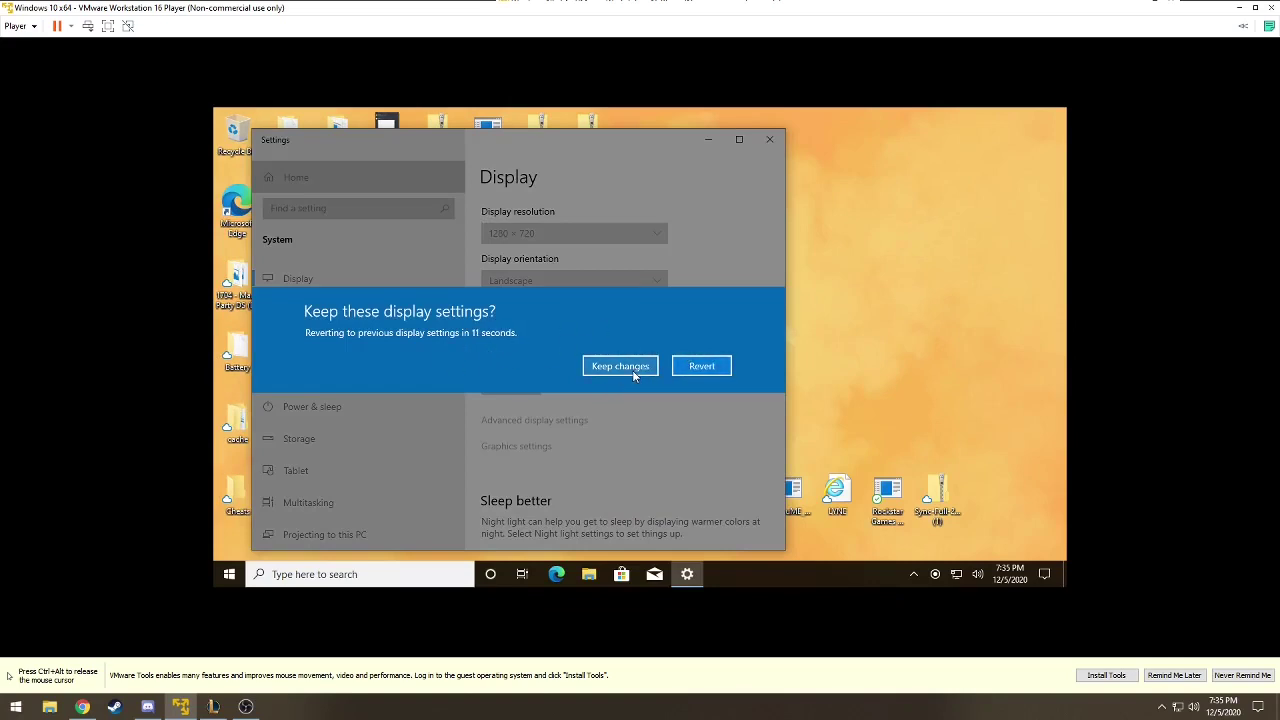
left_click(727, 369)
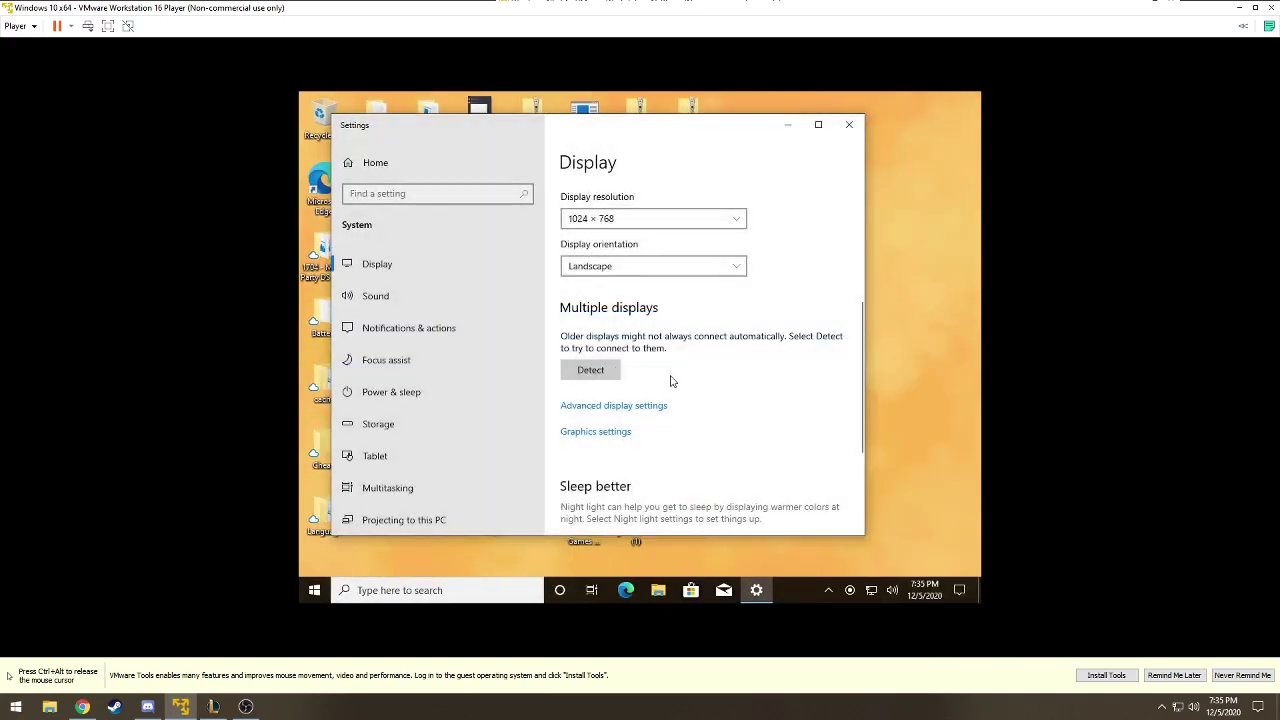
scroll(715, 340, "up", 3)
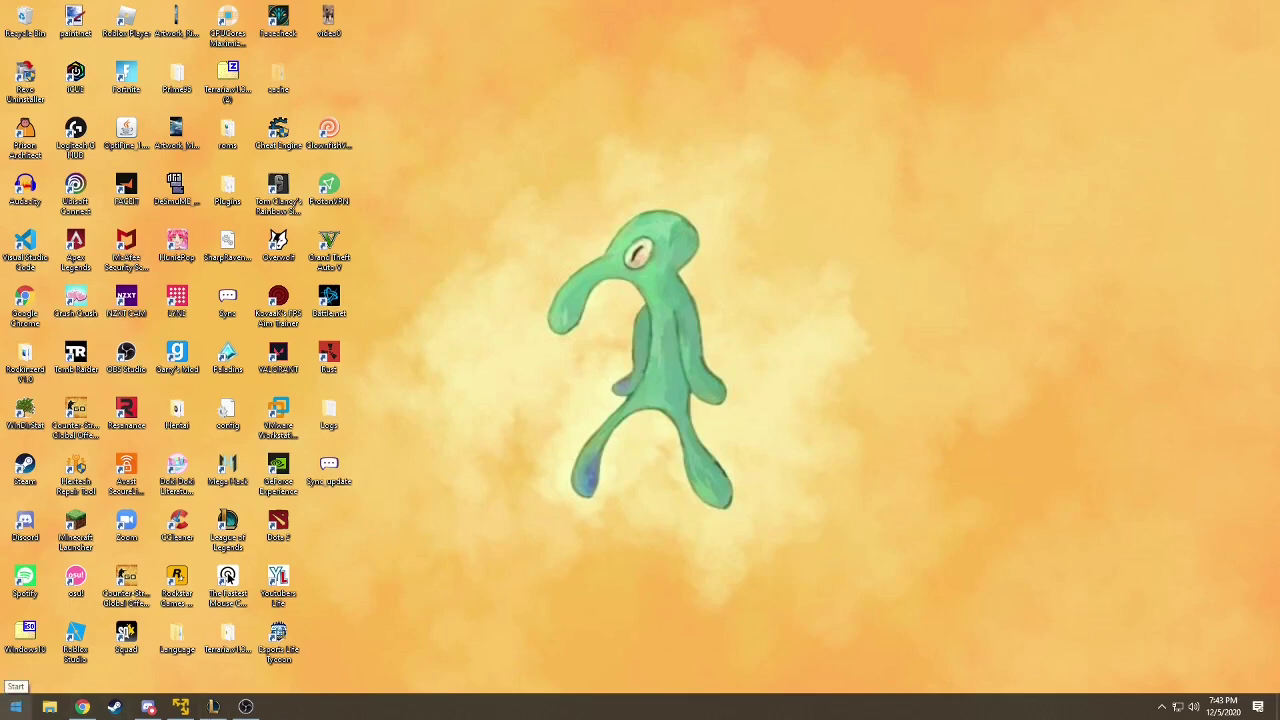
left_click(16, 706)
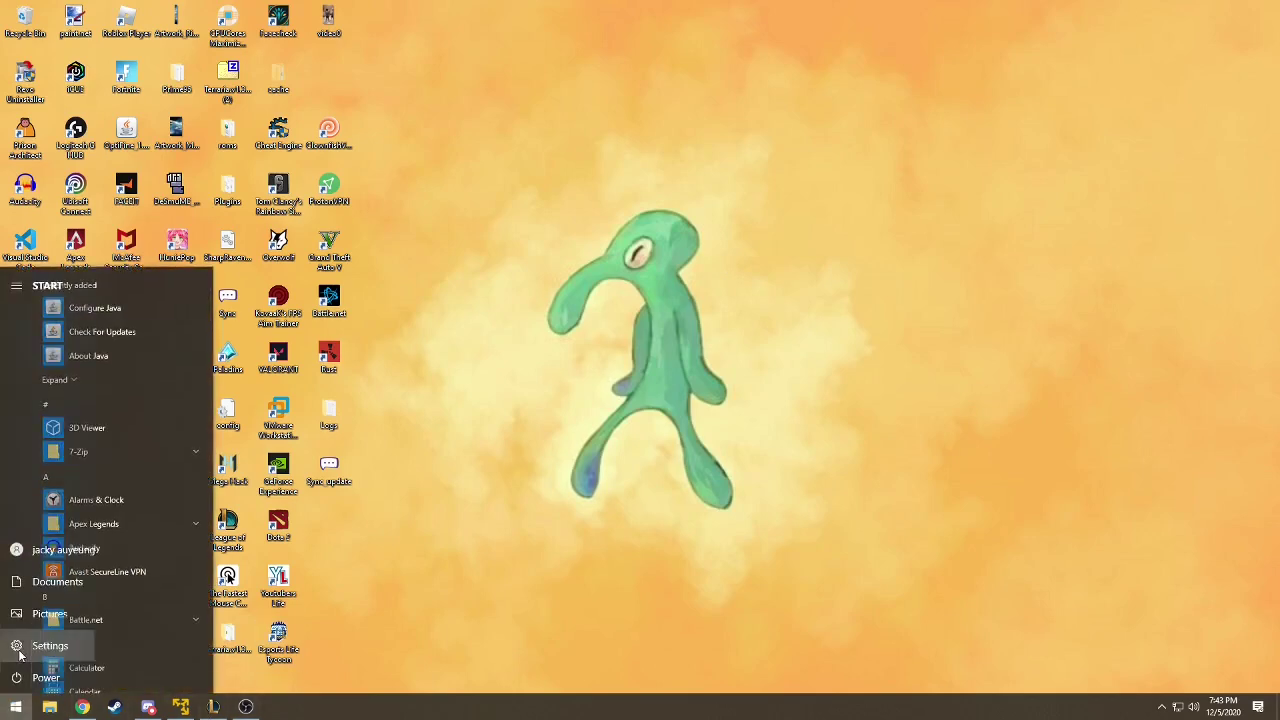
left_click(18, 648)
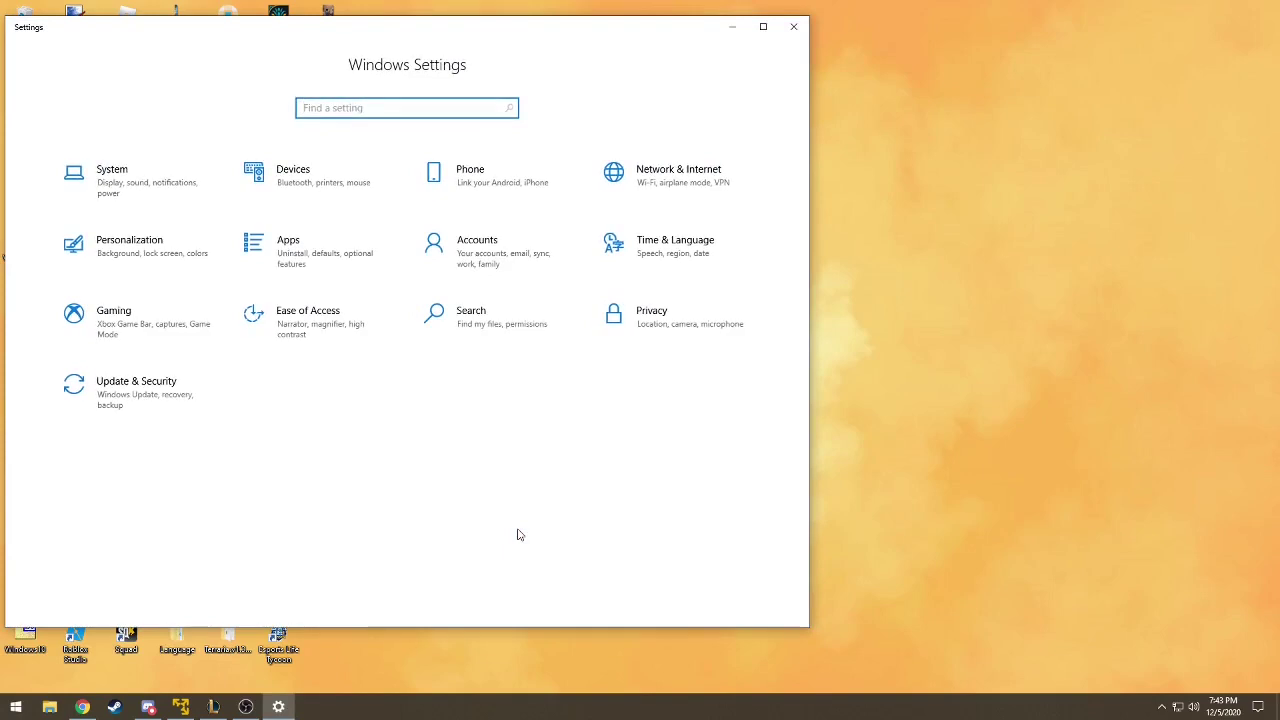
left_click(170, 247)
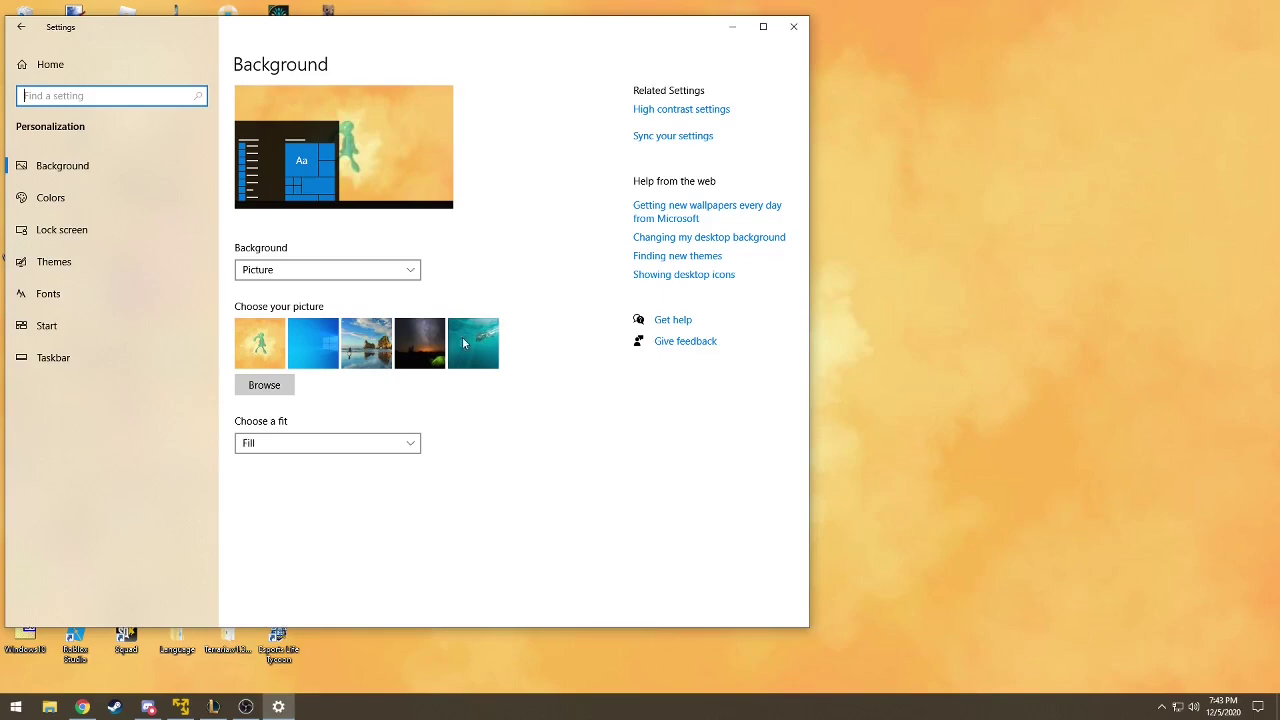
left_click_drag(666, 29, 690, 58)
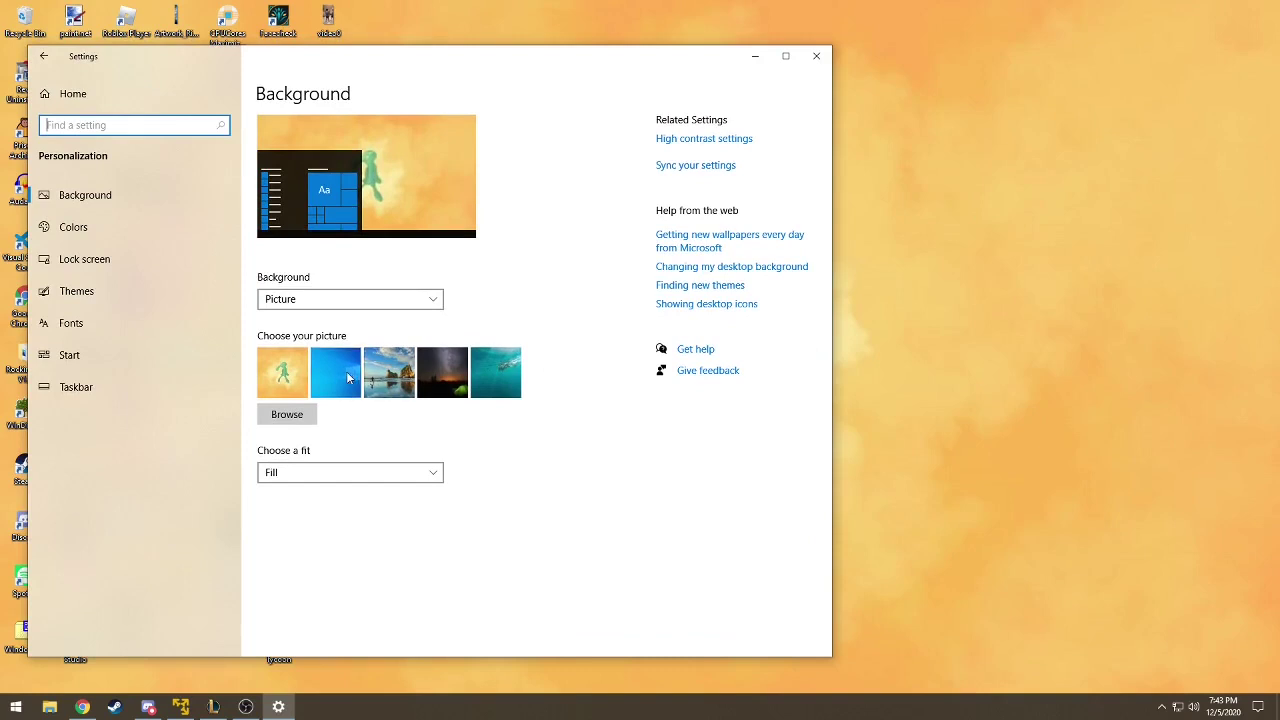
left_click(348, 378)
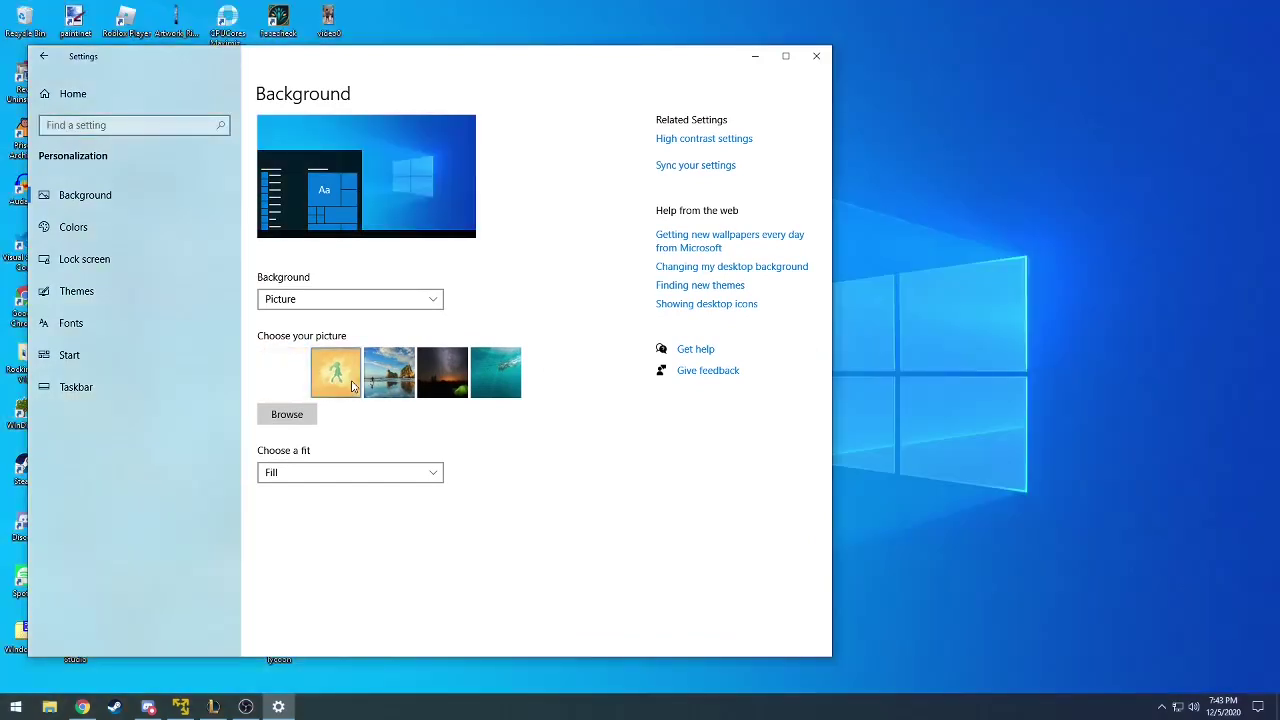
left_click(352, 388)
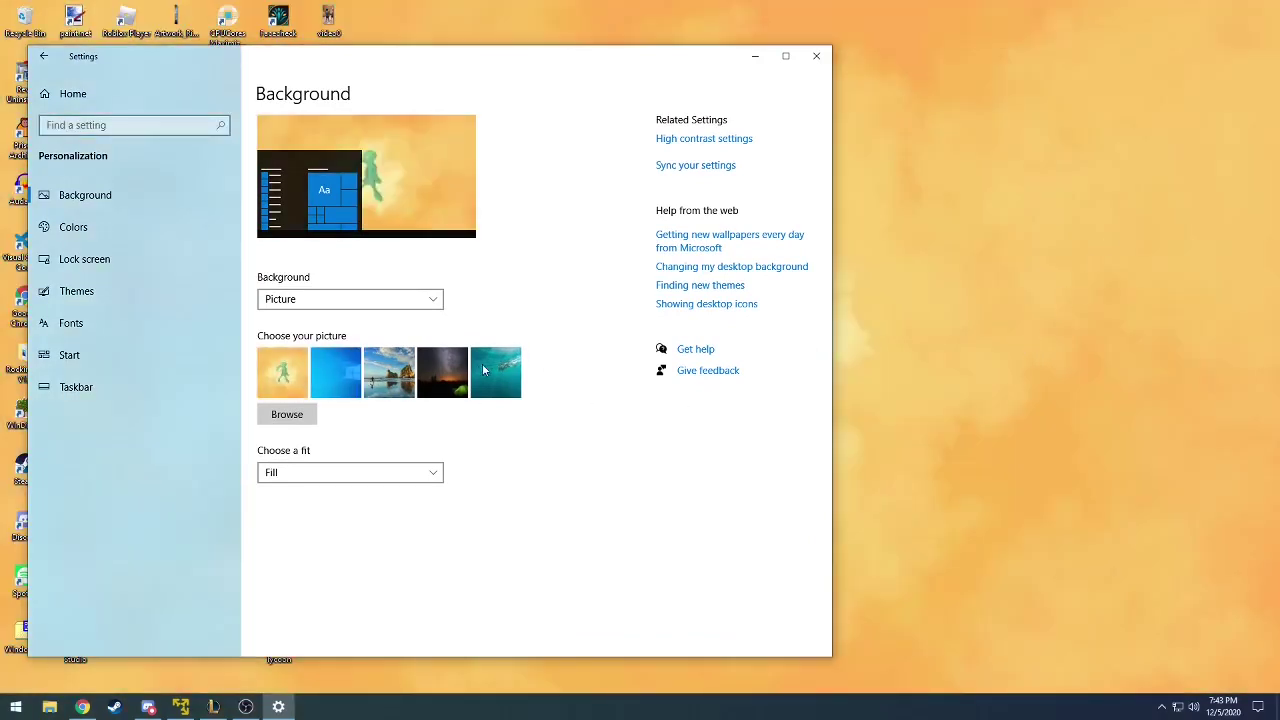
left_click(343, 388)
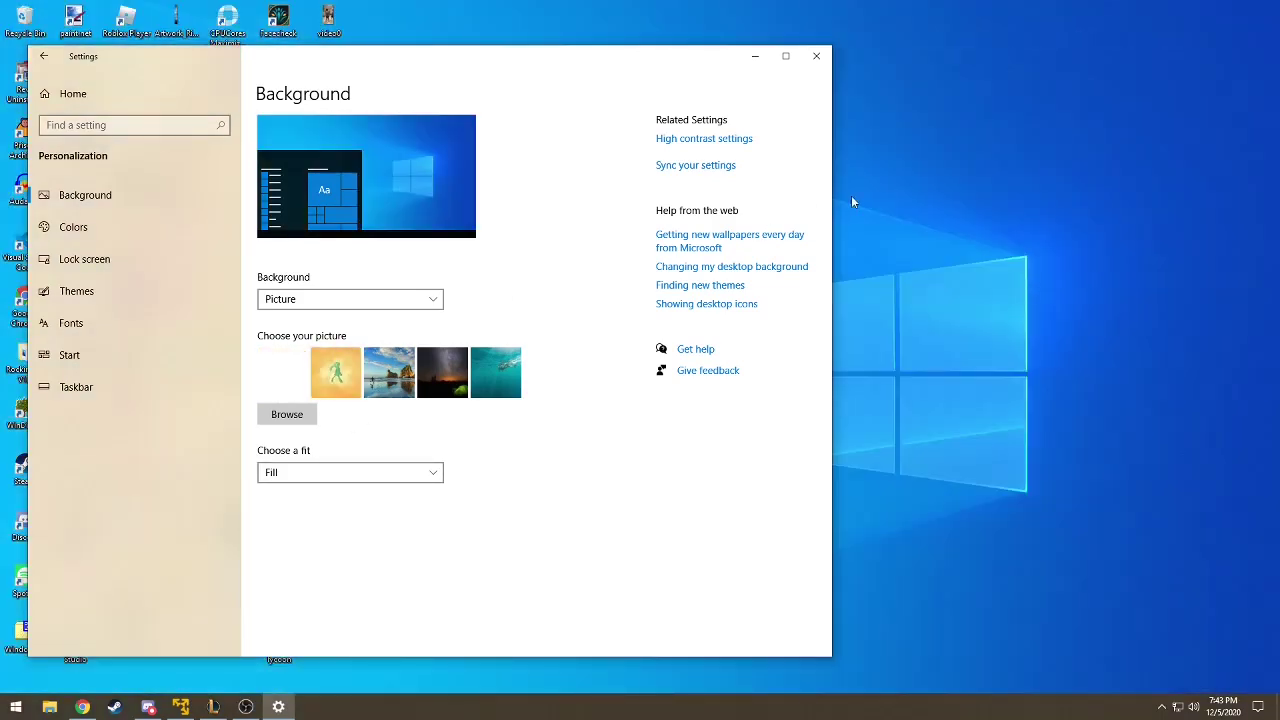
mouse_move(723, 66)
left_mouse_down()
mouse_move(666, 194)
mouse_move(668, 699)
mouse_move(720, 463)
mouse_move(730, 88)
left_mouse_up()
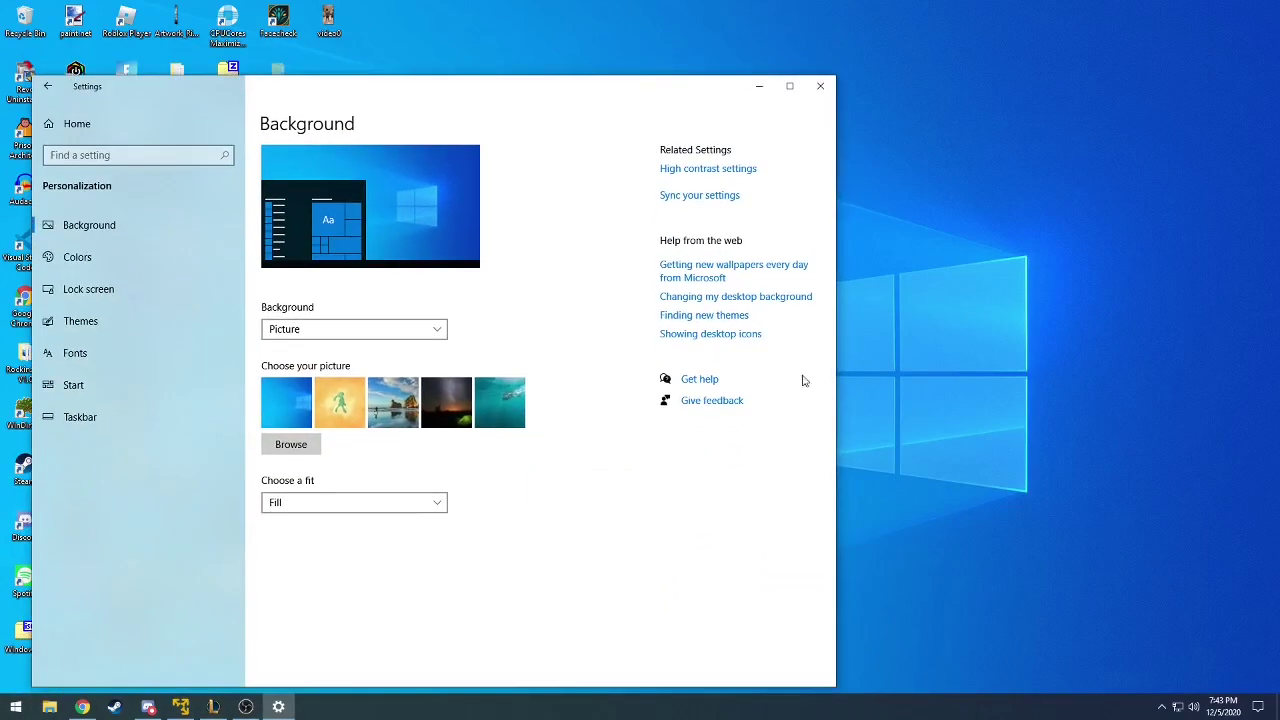
left_click(348, 410)
left_click(759, 86)
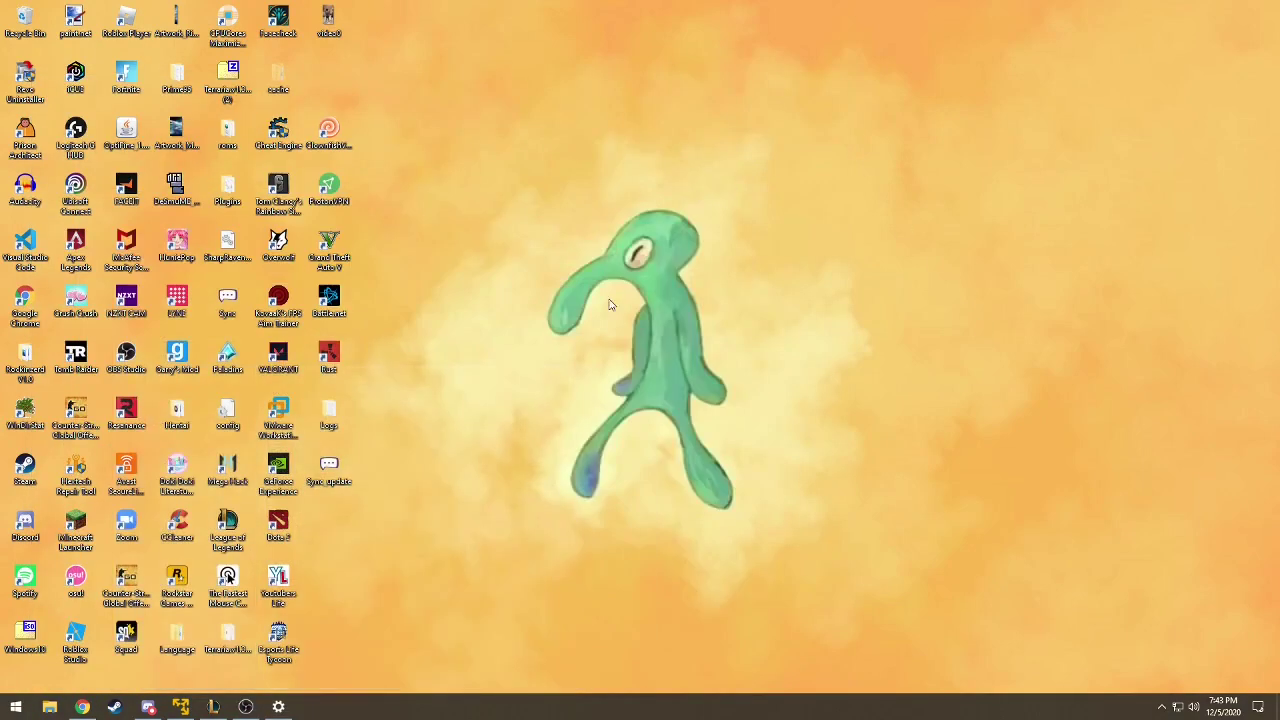
- Put the OBS Studio window away and launch Settings from the Start menu
left_click(246, 707)
left_click(987, 72)
left_click(14, 707)
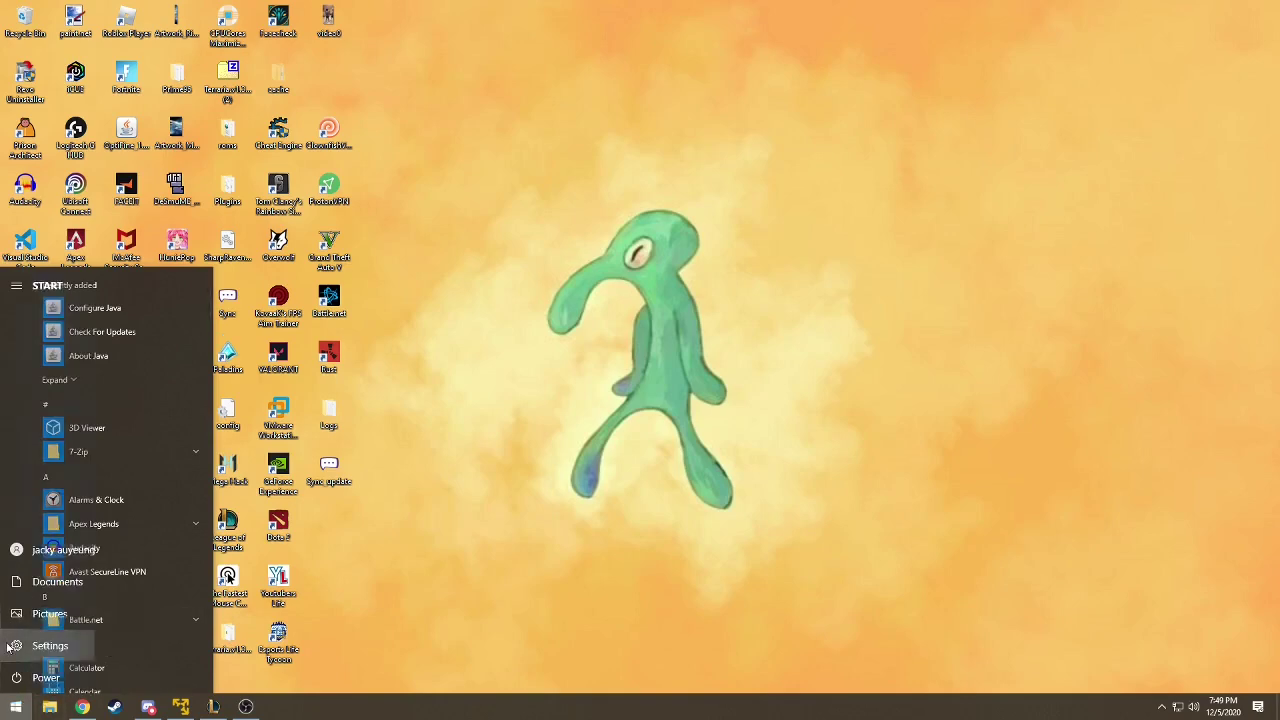
left_click(18, 646)
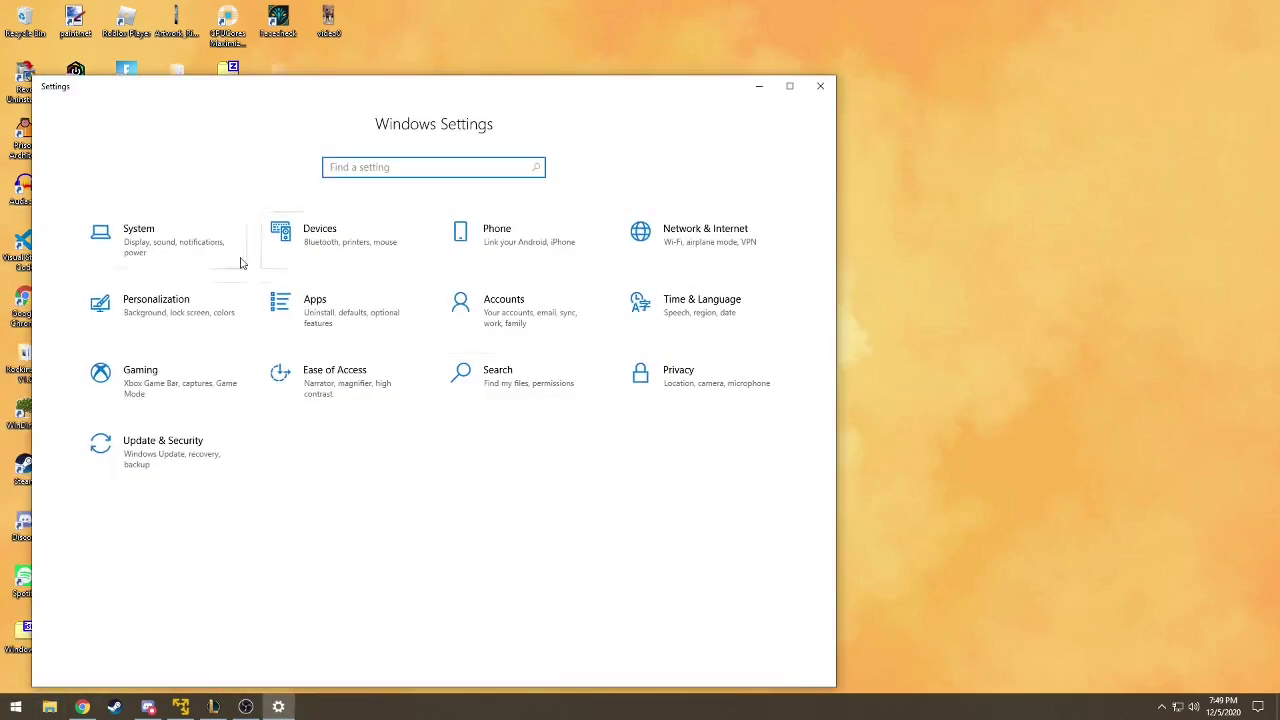
- Go to Personalization > Lock screen and scroll its Windows spotlight settings
left_click(165, 316)
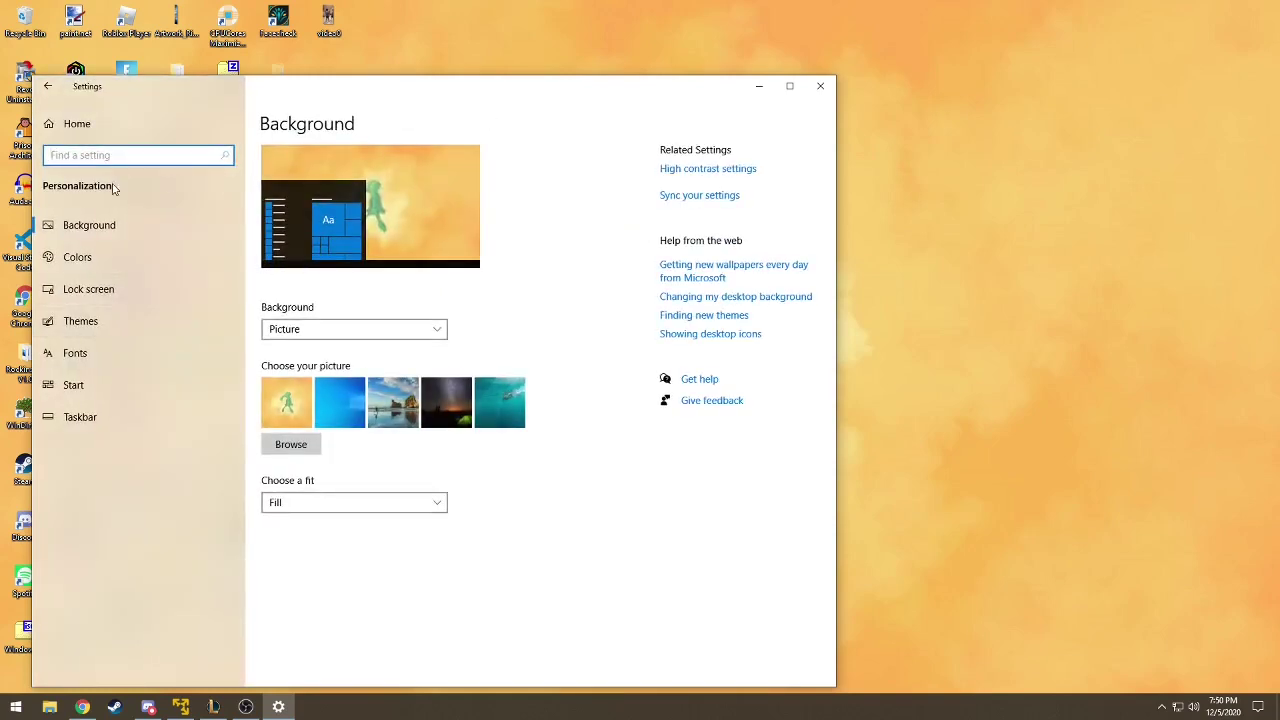
left_click(95, 294)
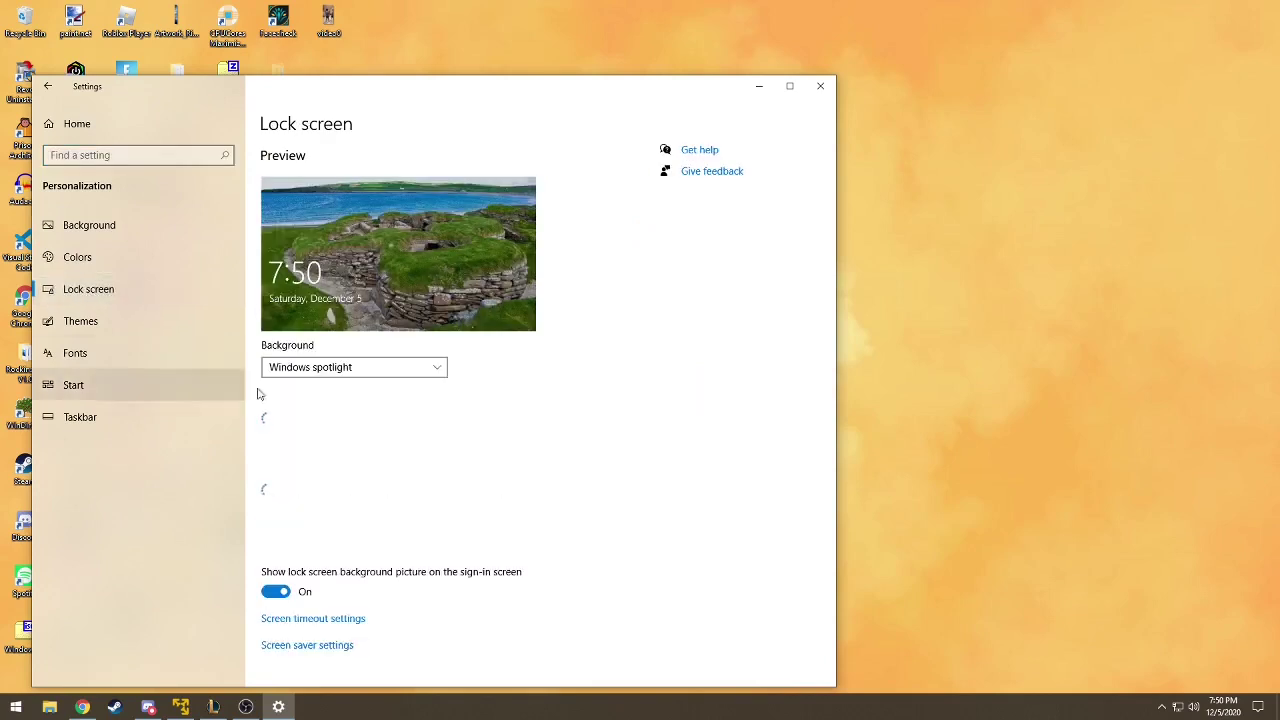
scroll(418, 620, "down", 1)
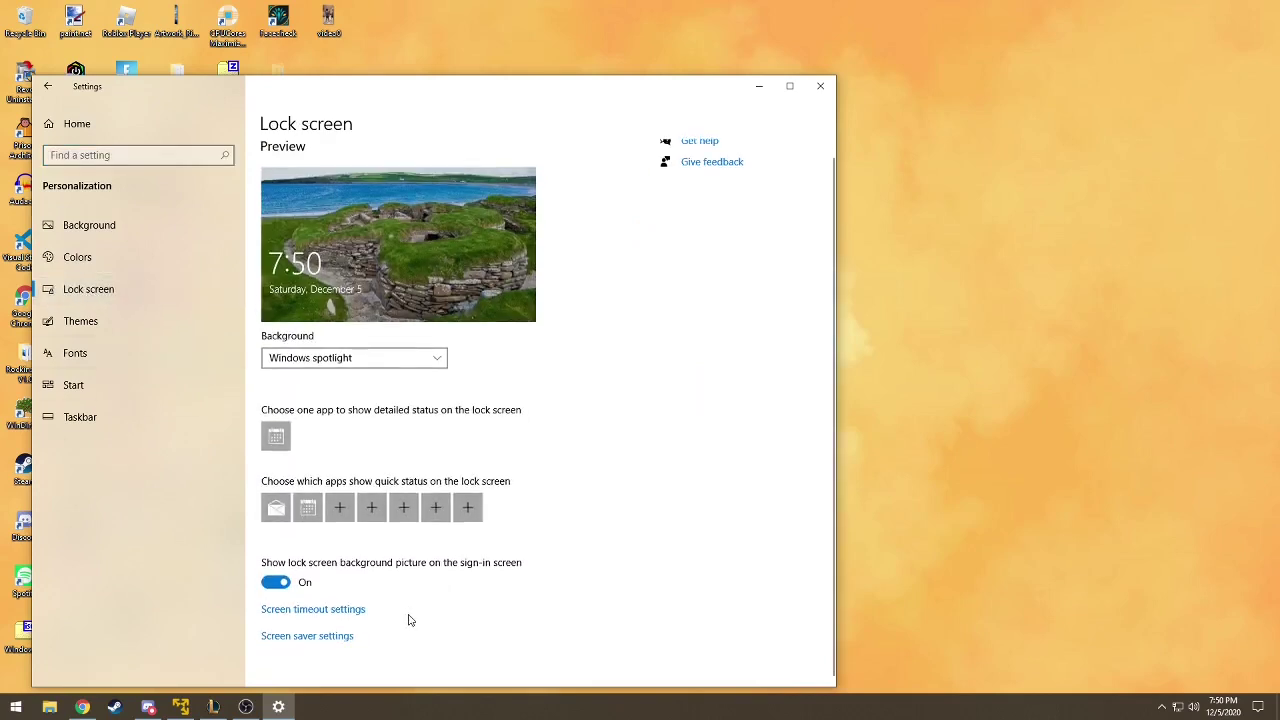
- In Power & sleep, keep screen-off at 10 minutes and sleep at 30 minutes, then close Settings
left_click(333, 612)
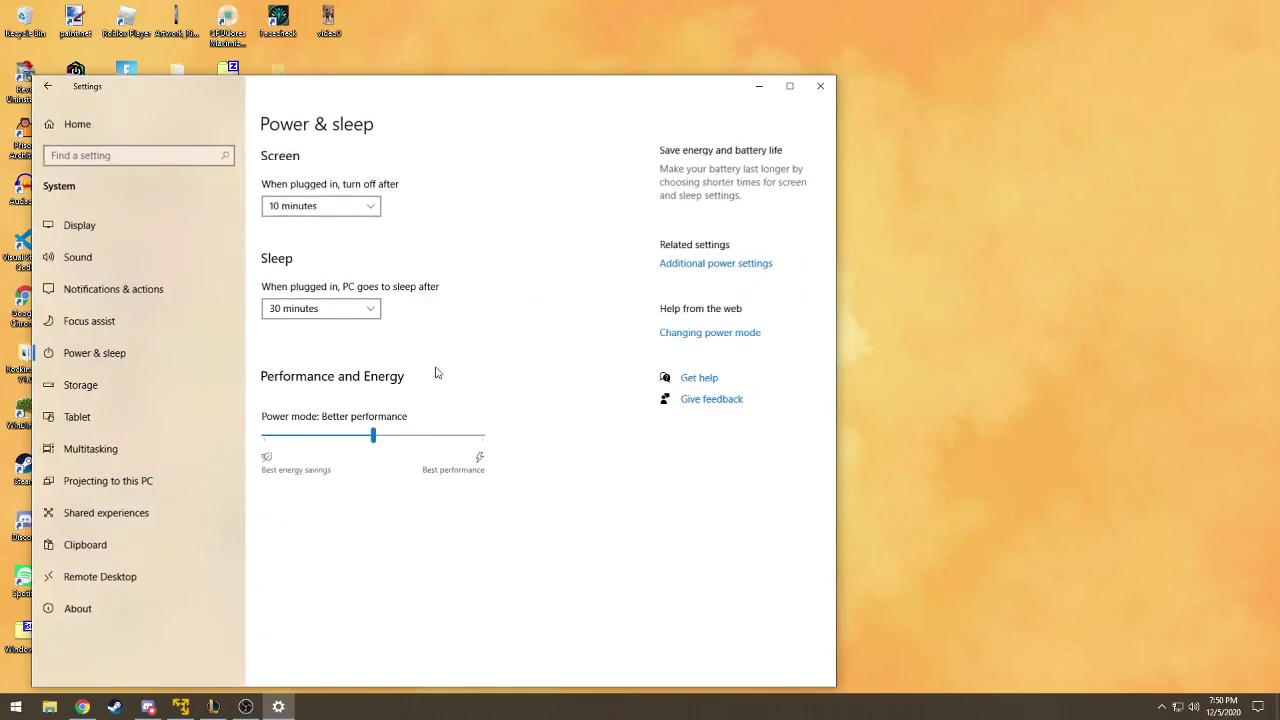
left_click(352, 211)
left_click(552, 184)
left_click(363, 209)
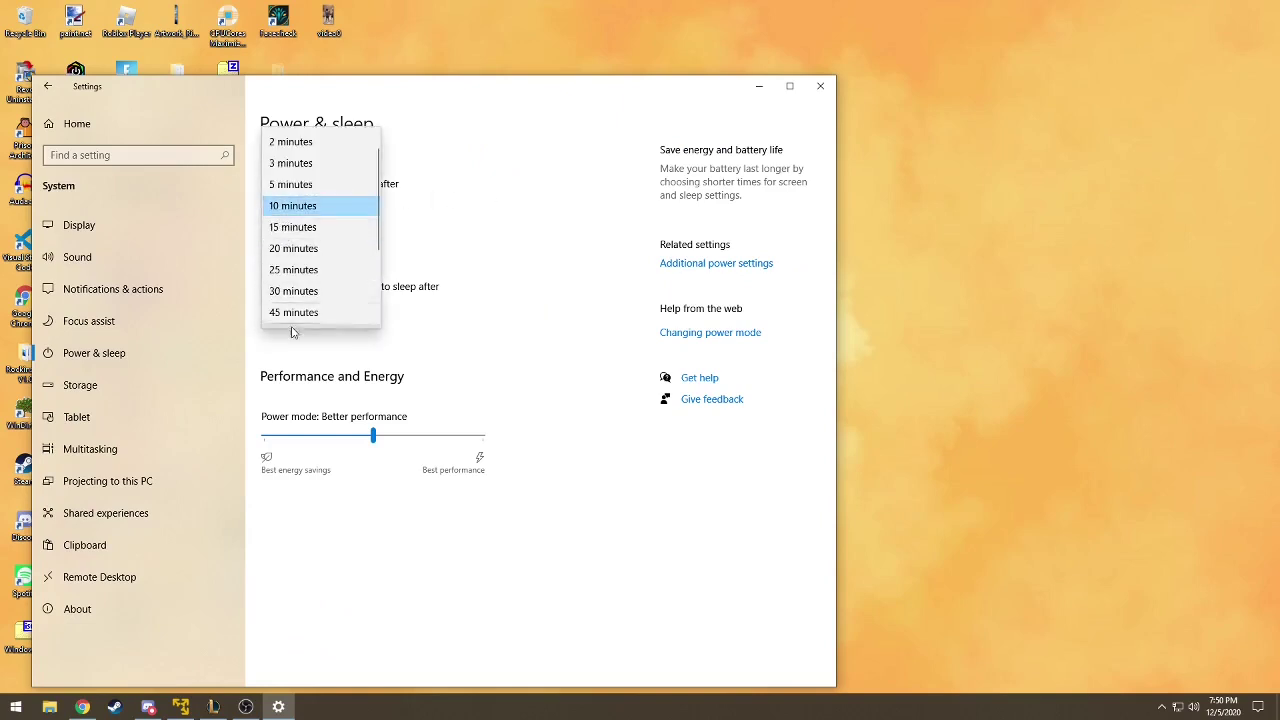
left_click(538, 197)
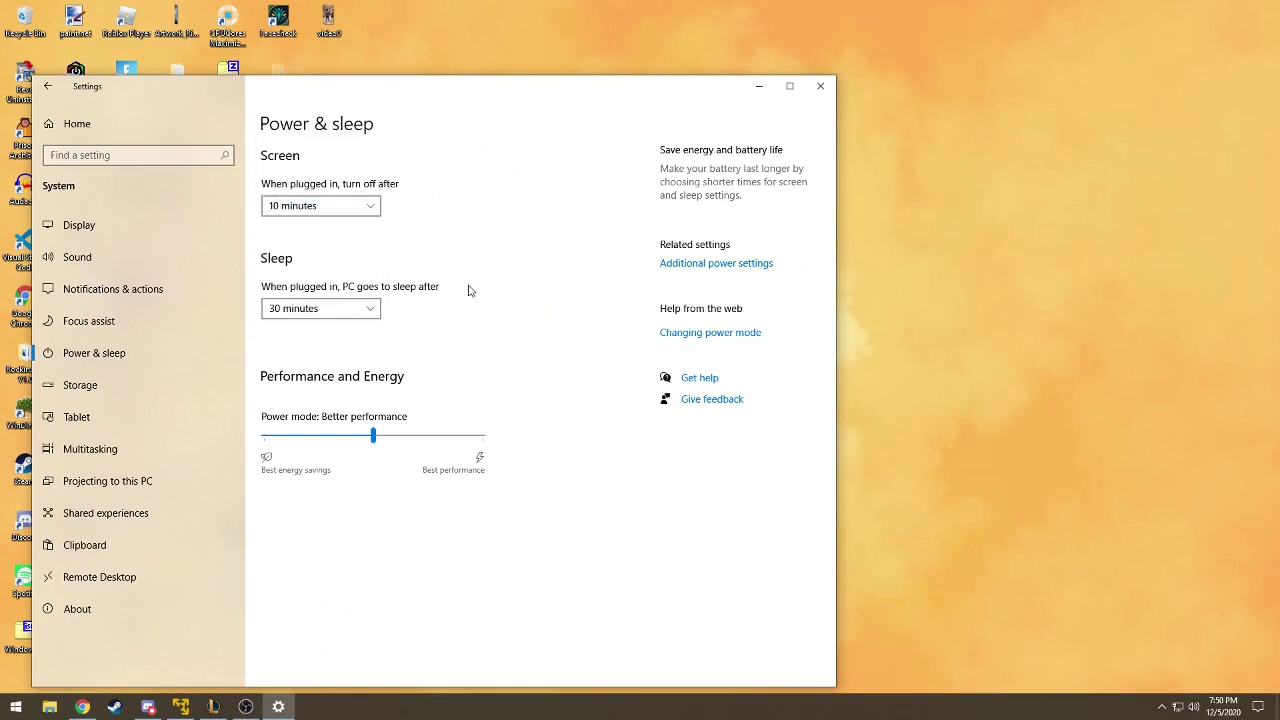
left_click(336, 310)
scroll(357, 352, "up", 3)
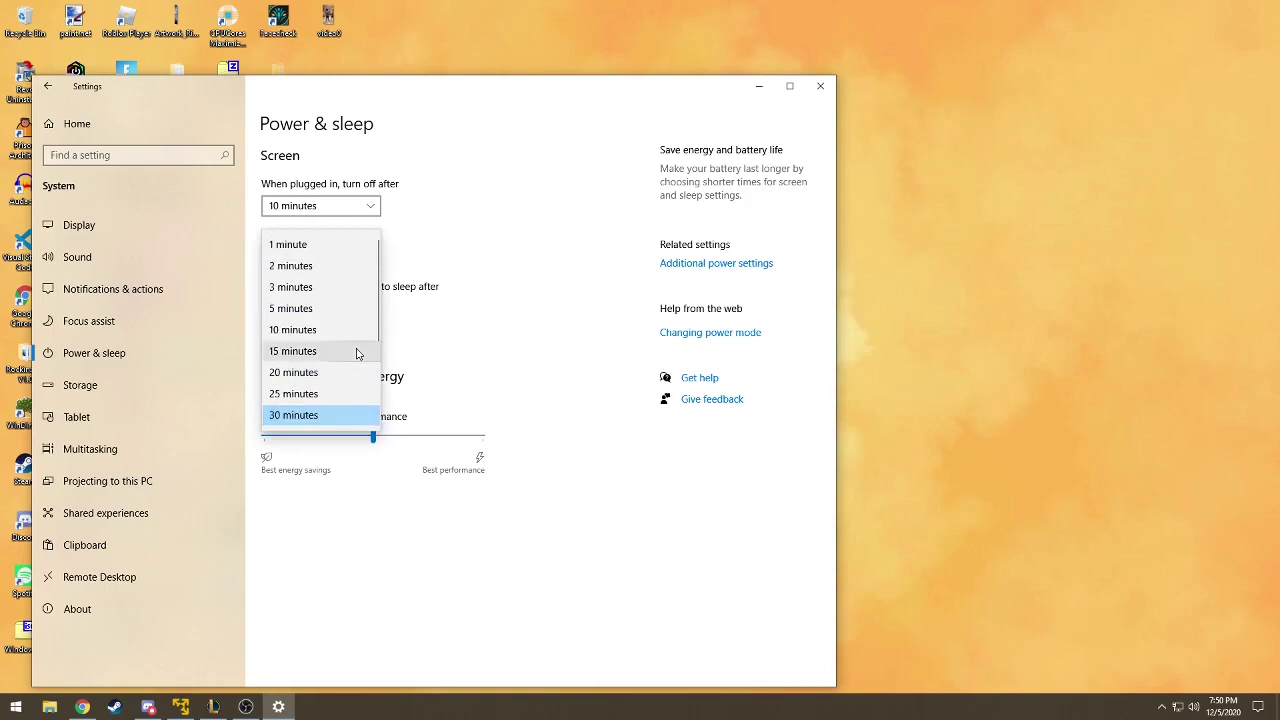
left_click(583, 303)
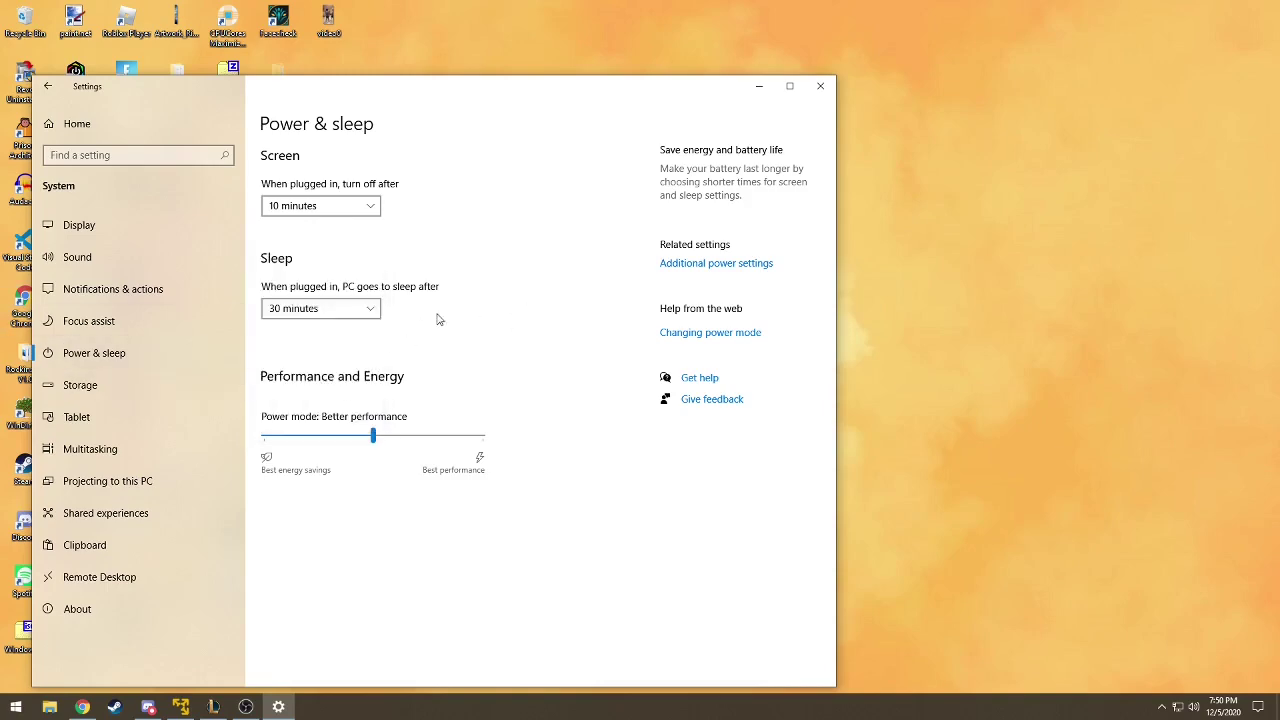
left_click(820, 86)
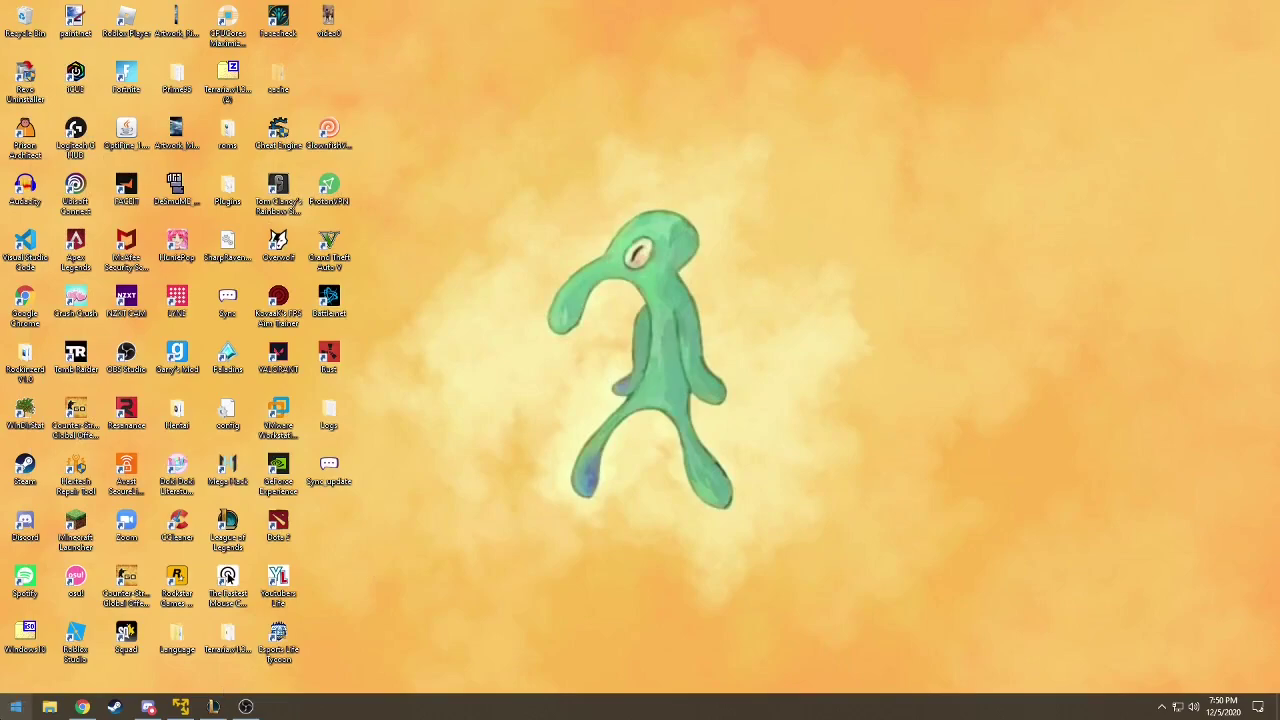
- Open Screen Saver Settings via Settings > Personalization > Lock screen
left_click(5, 708)
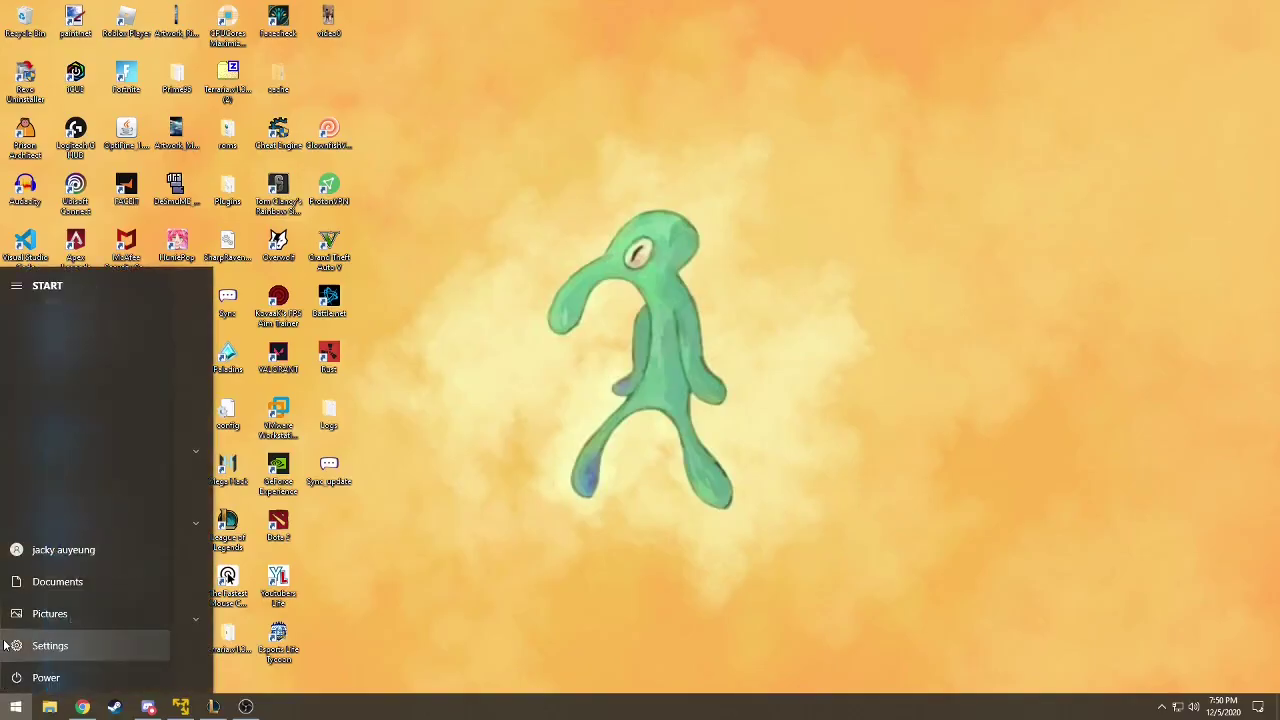
left_click(10, 645)
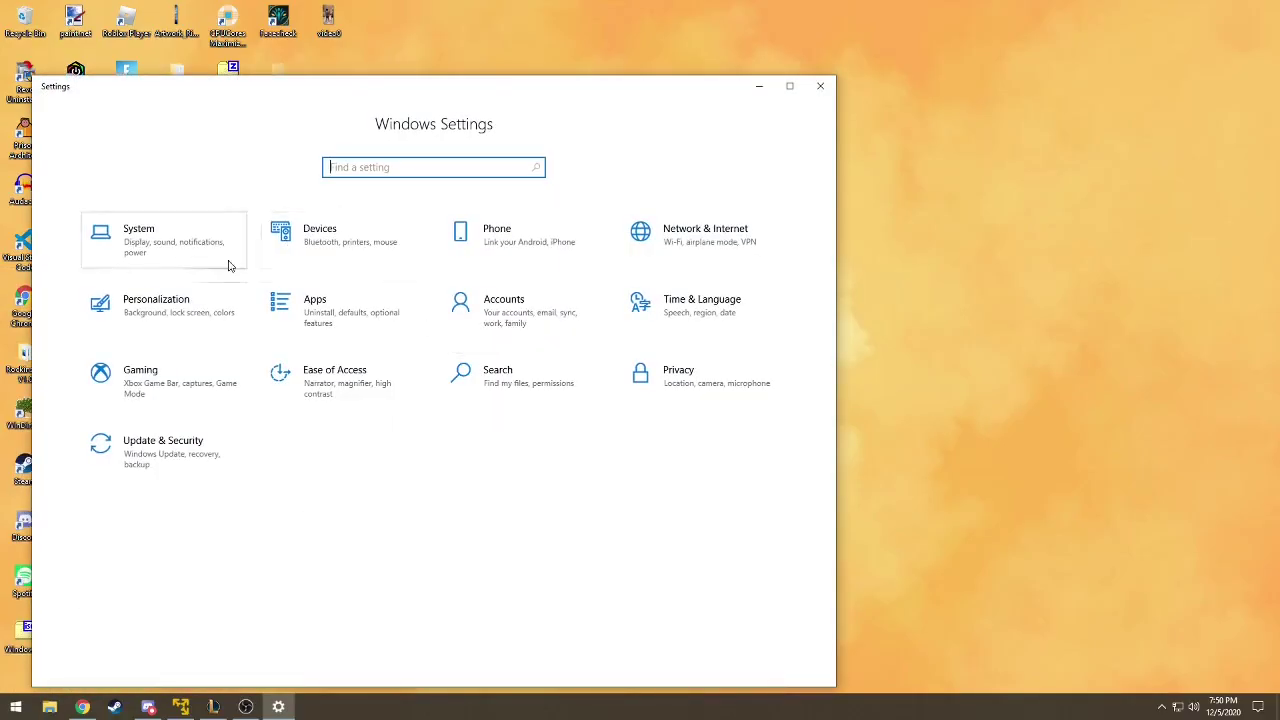
left_click(196, 306)
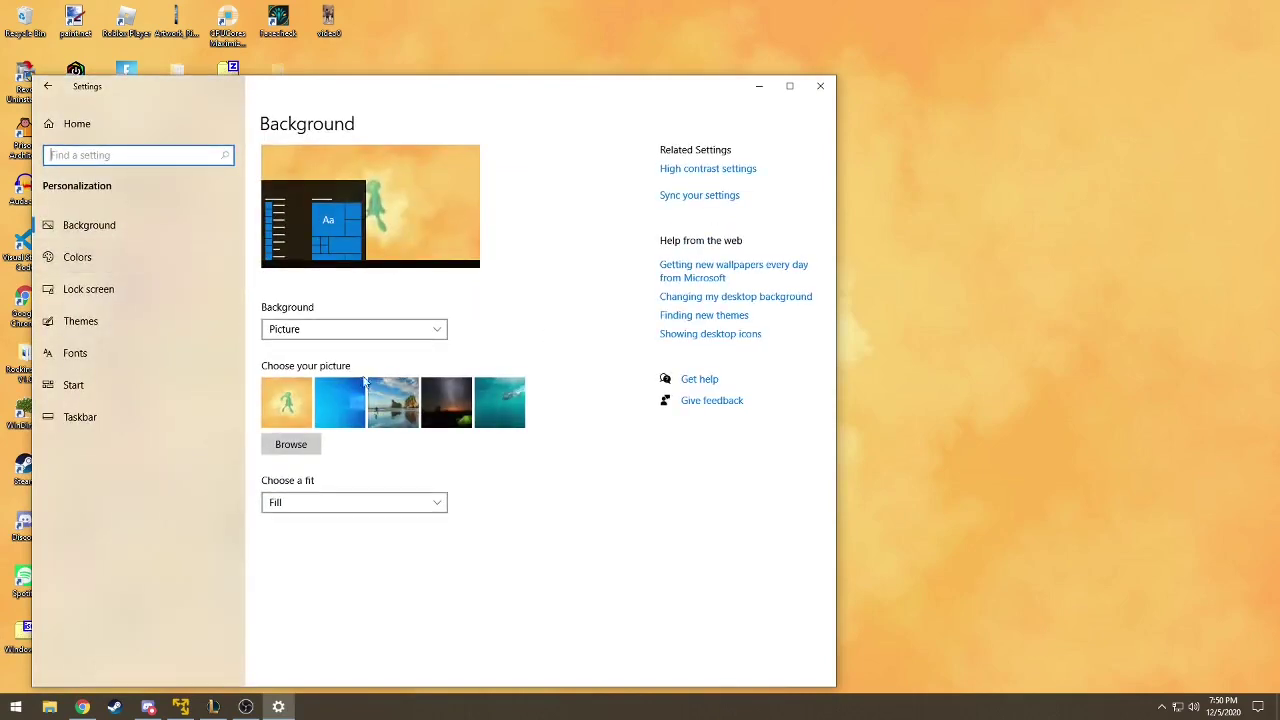
left_click(208, 294)
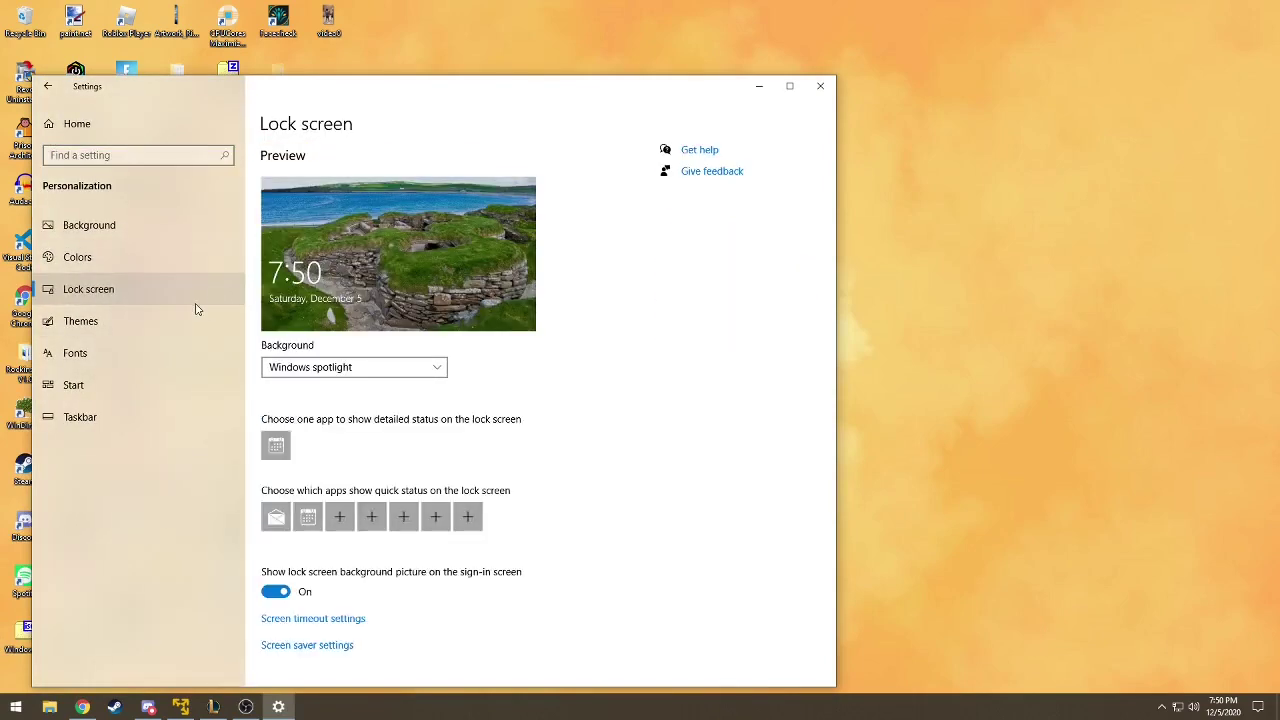
scroll(408, 363, "down", 1)
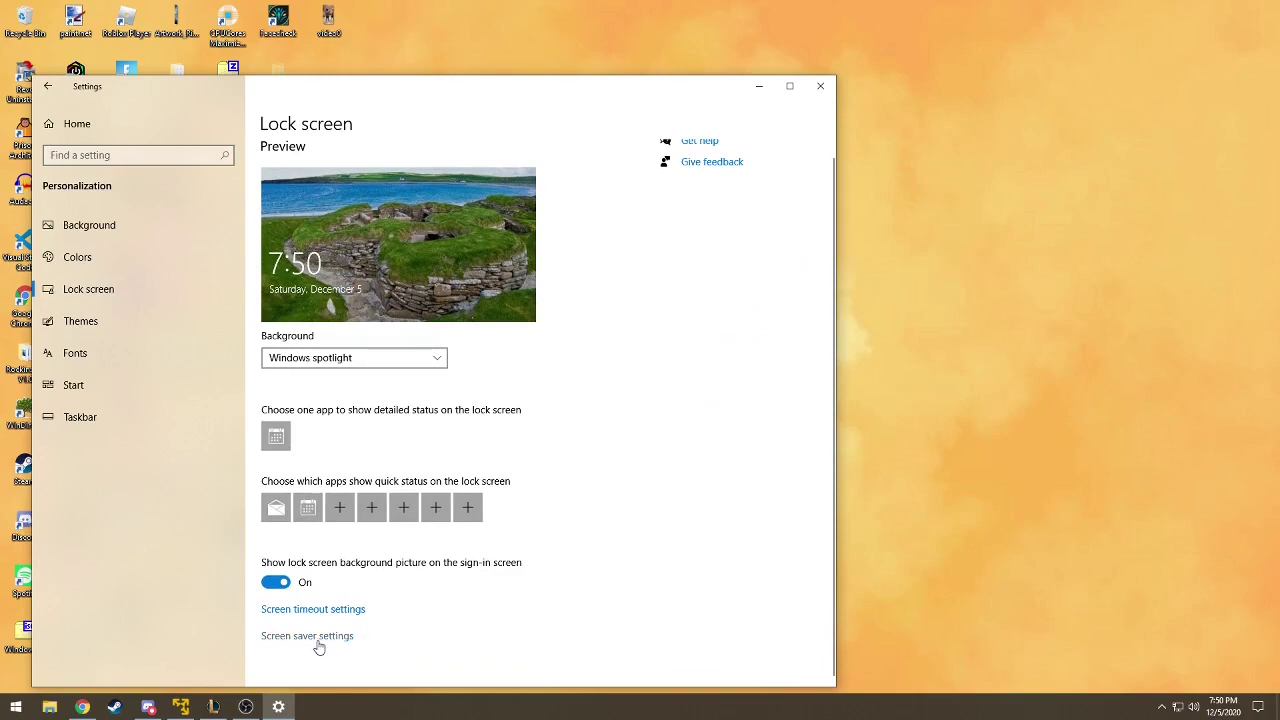
left_click(317, 642)
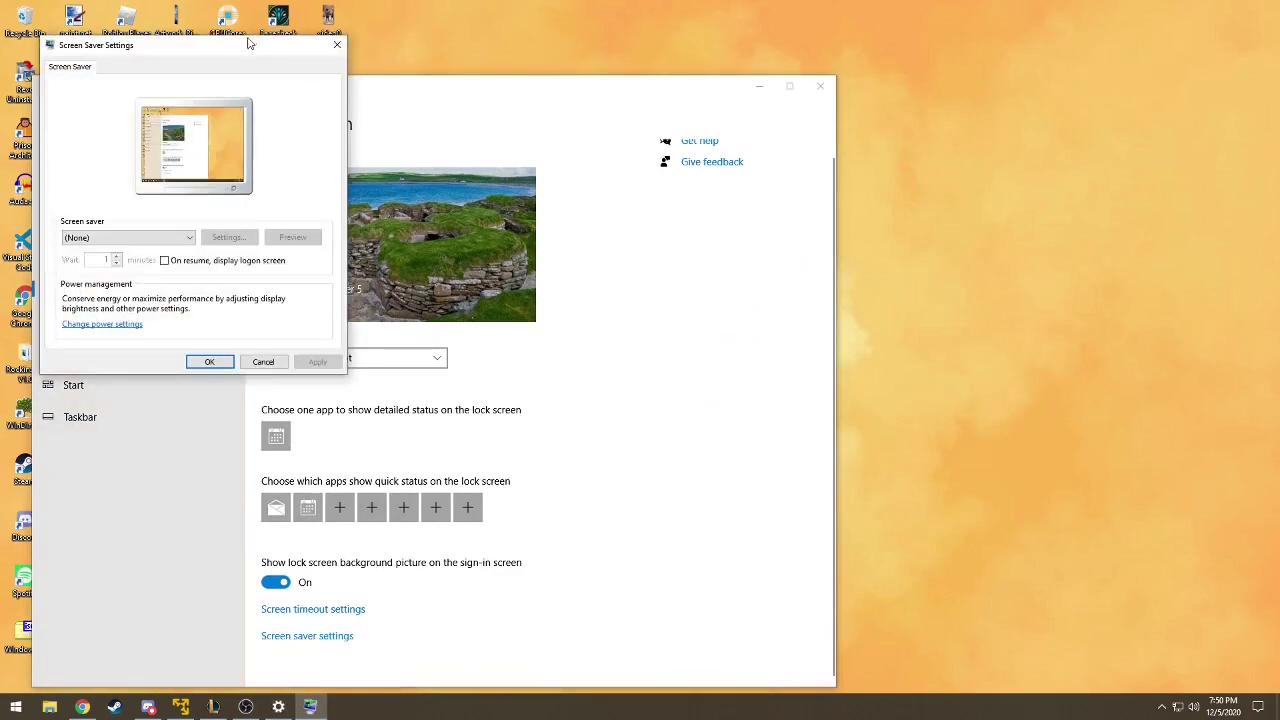
- Try the 3D Text and Bubbles screen savers, then choose Ribbons
left_click_drag(250, 44, 704, 57)
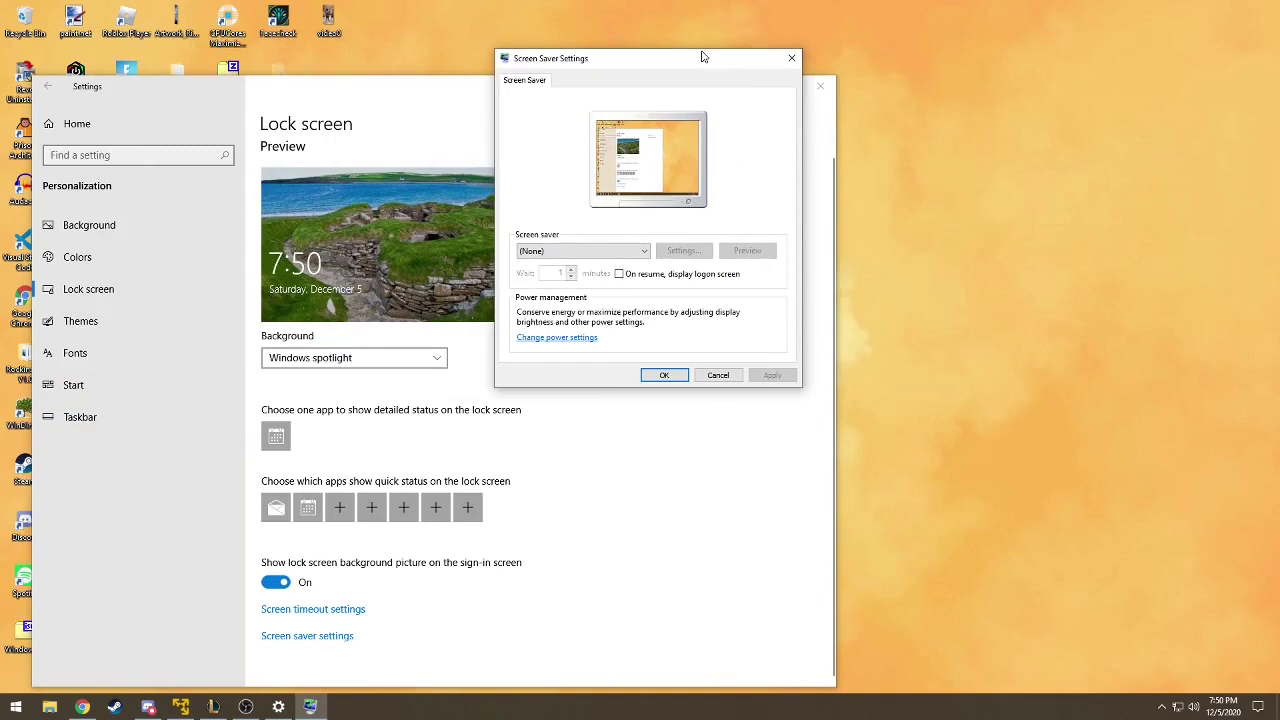
left_click(604, 262)
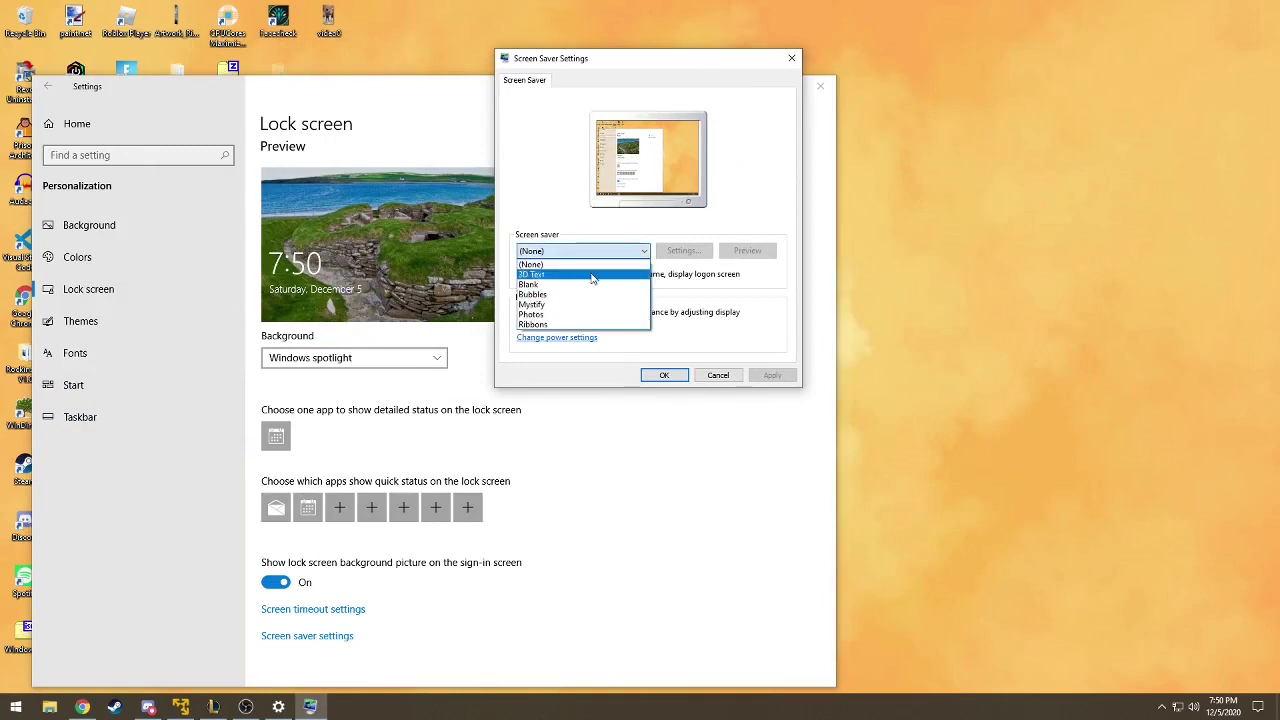
left_click(594, 274)
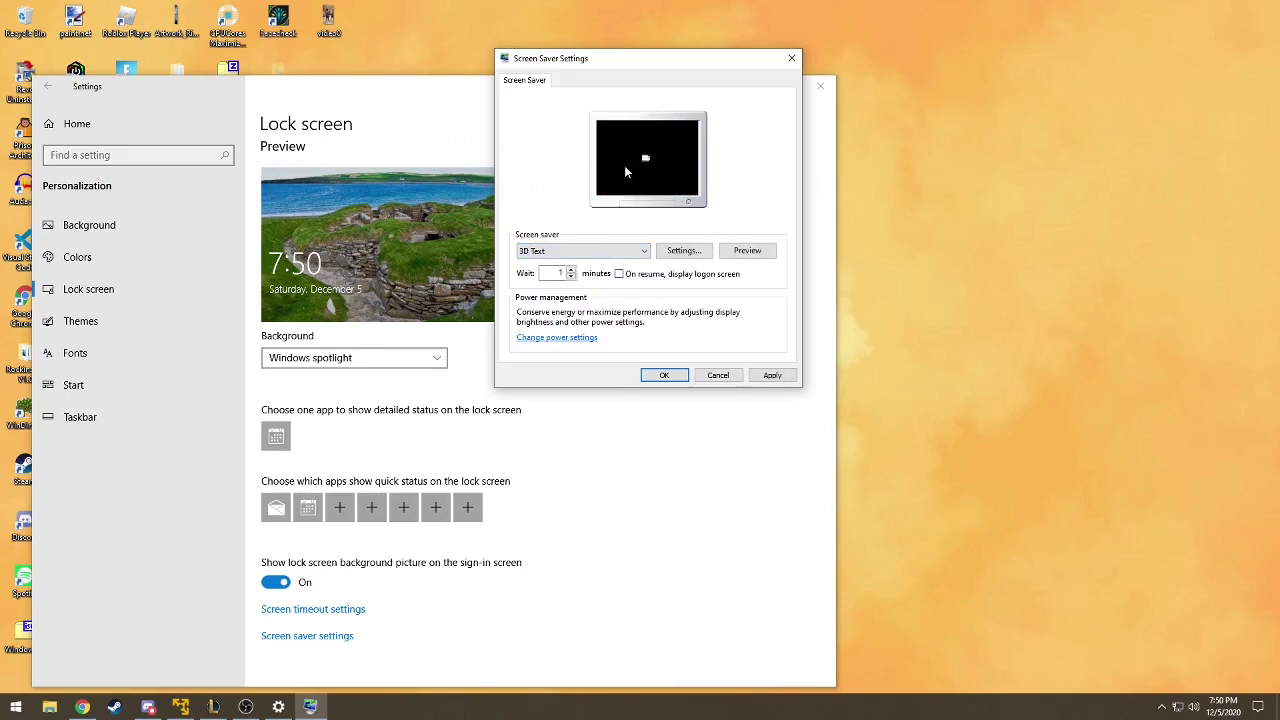
left_click(612, 251)
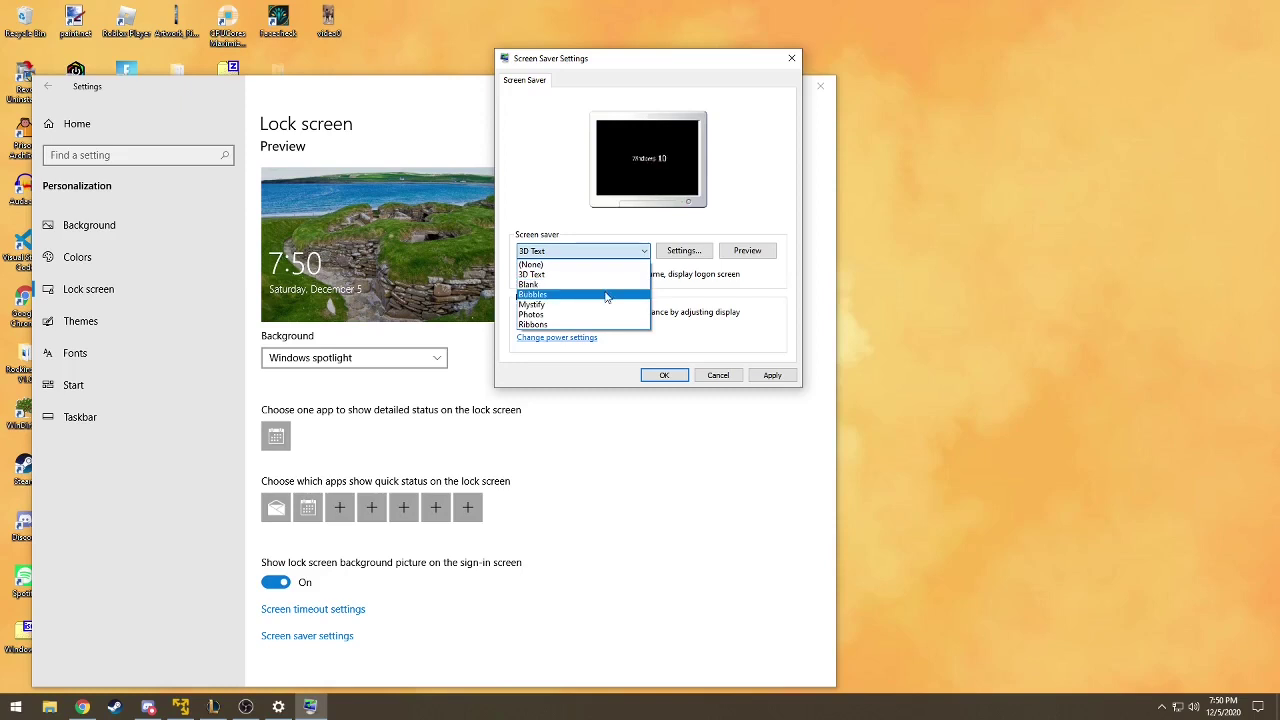
left_click(607, 295)
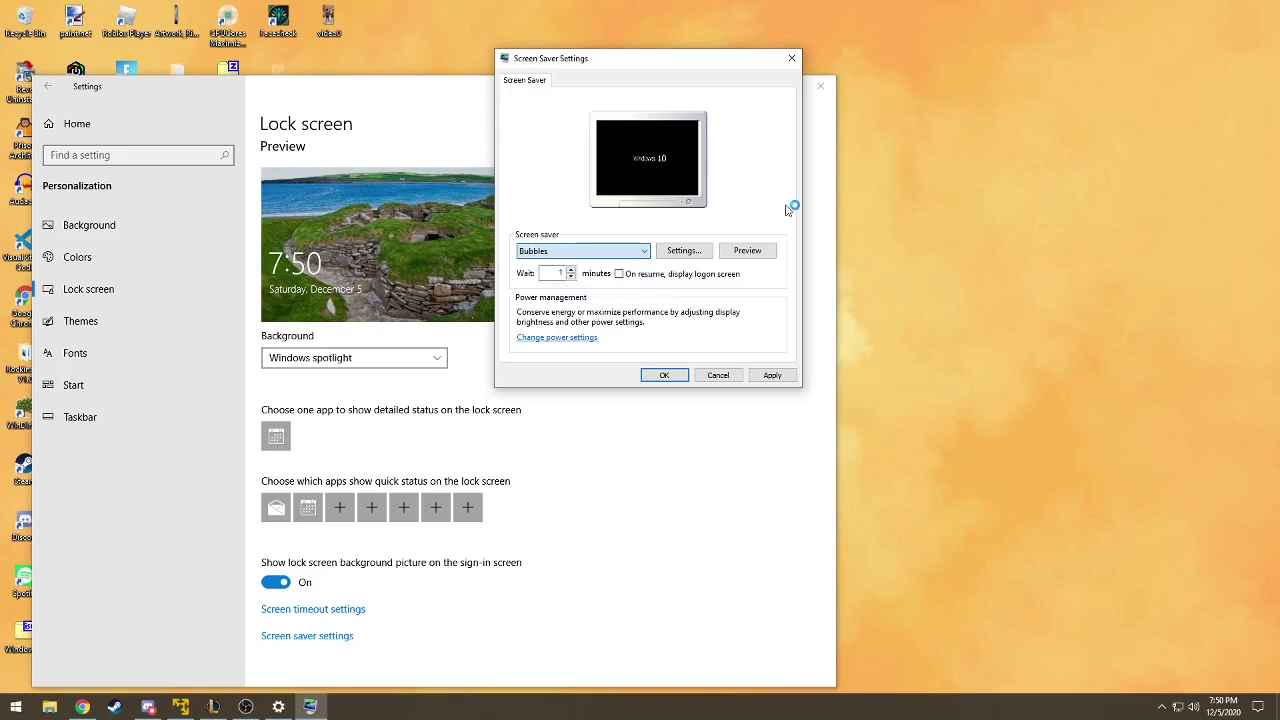
left_click(614, 250)
left_click(603, 329)
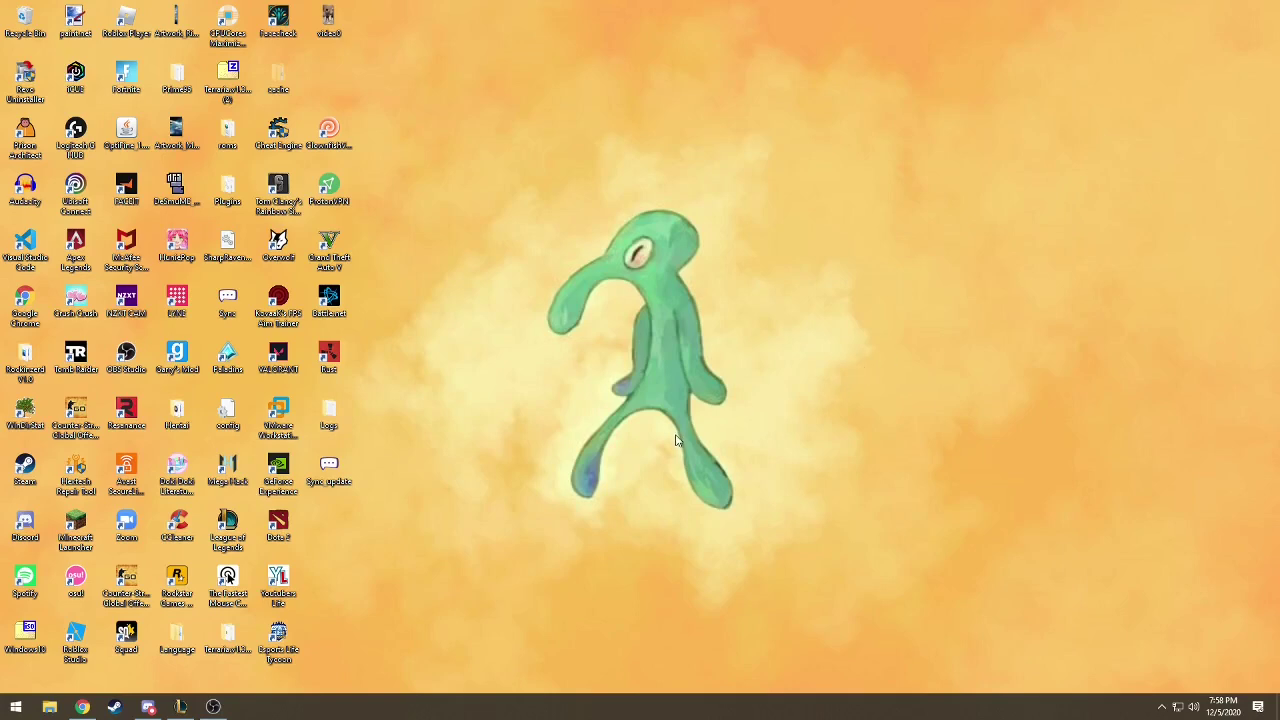
- In Accounts > Sign-in options, expand Windows Hello PIN and choose Add
left_click(16, 707)
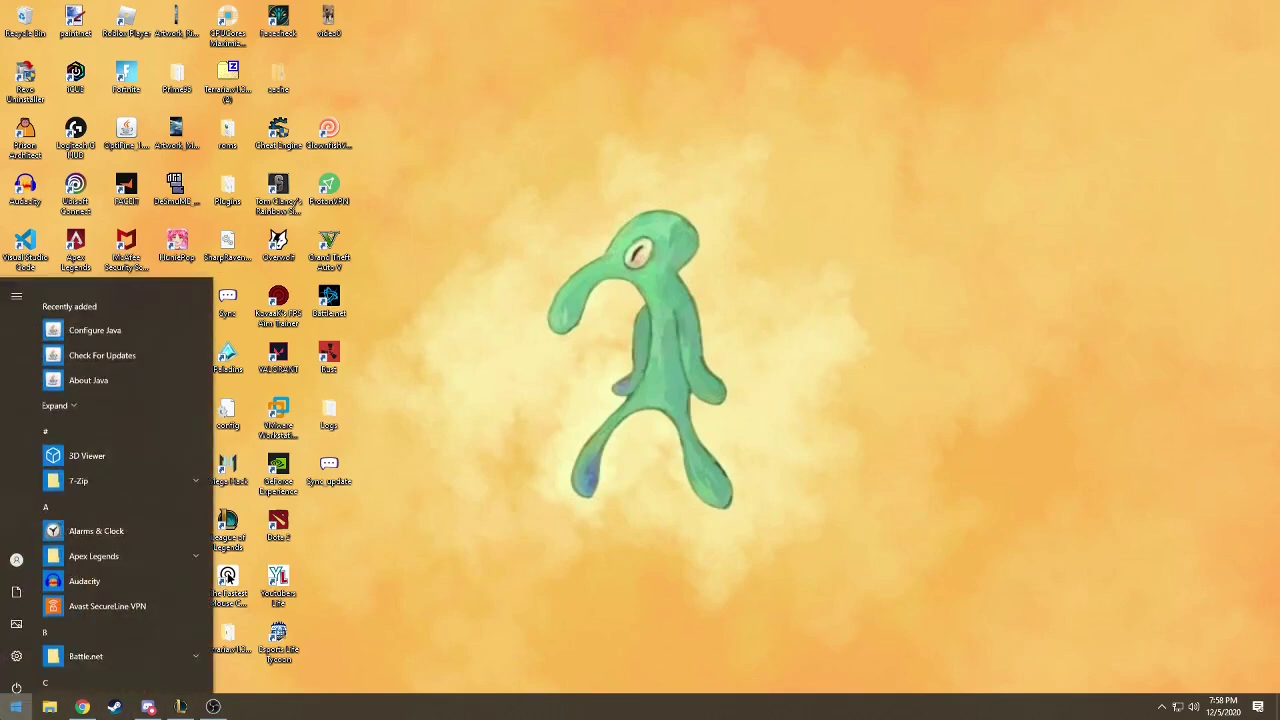
left_click(4, 652)
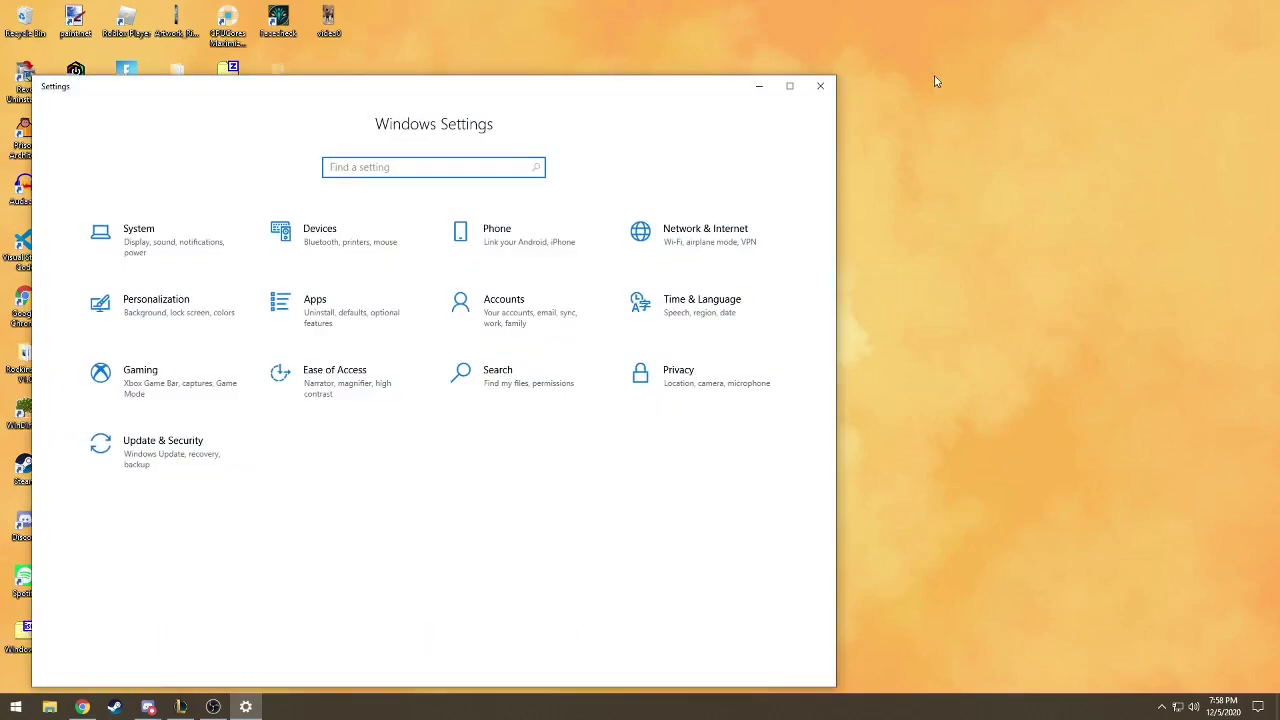
left_click(547, 320)
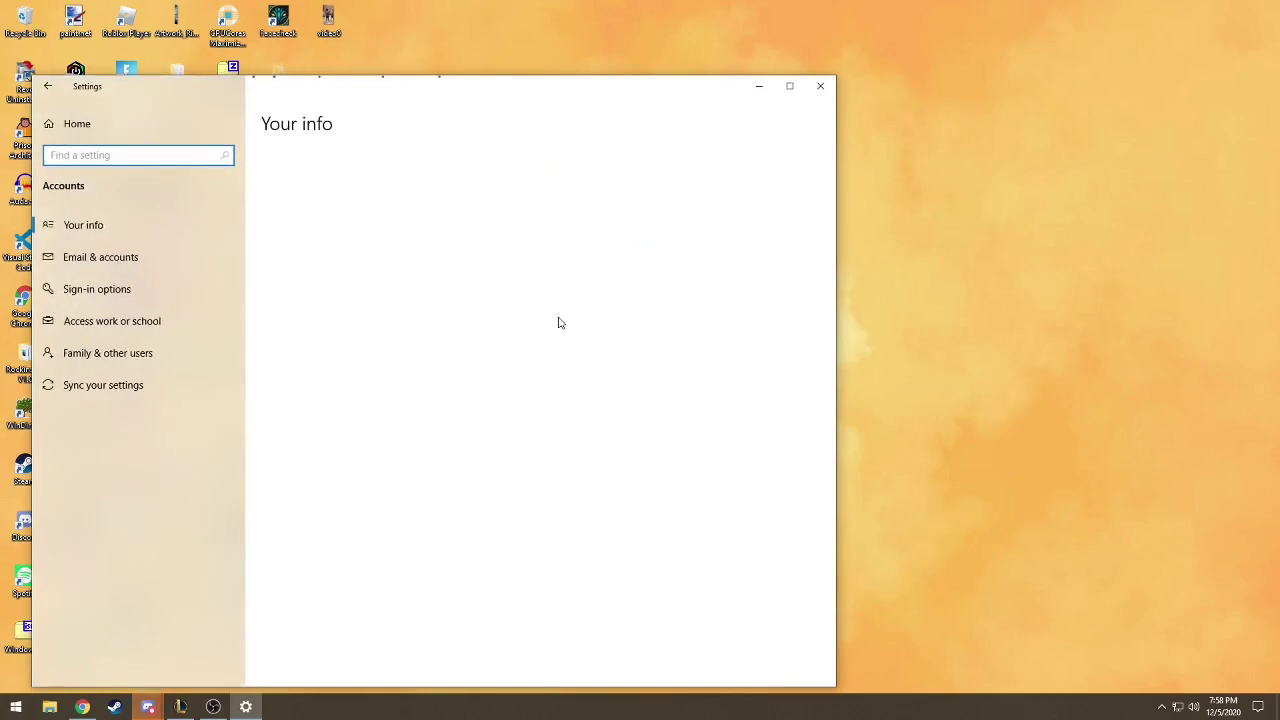
left_click(185, 291)
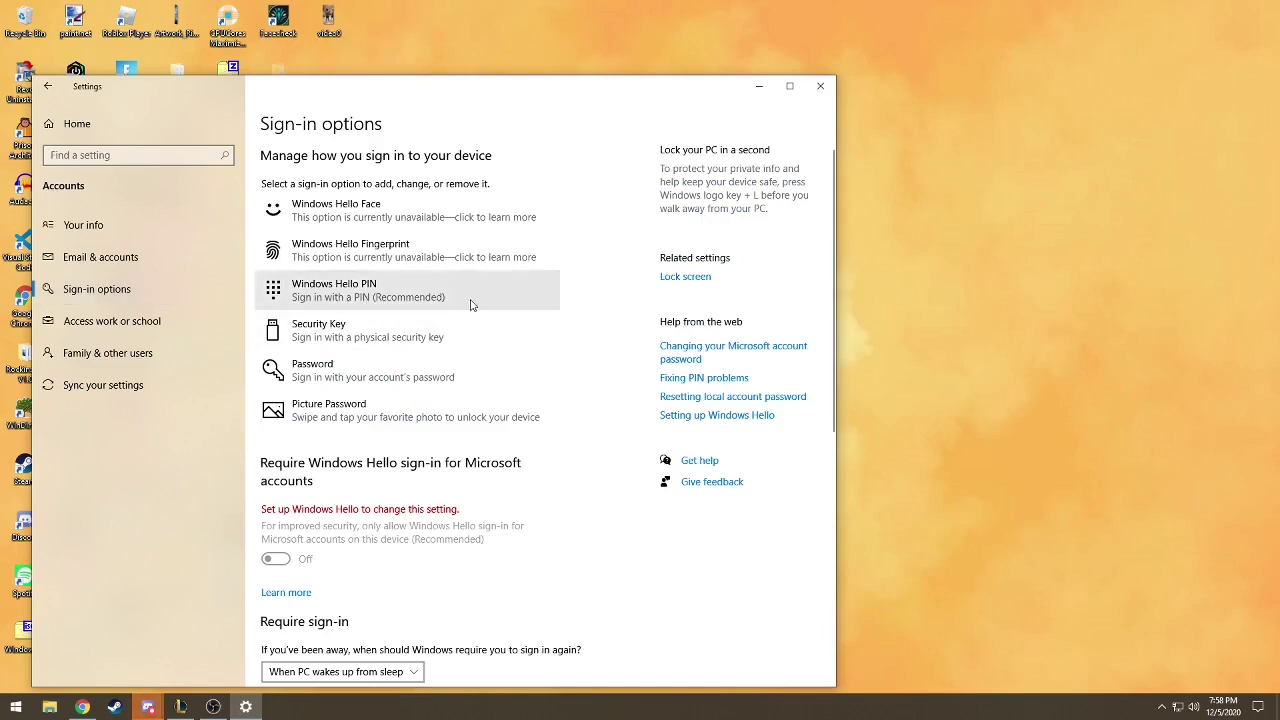
scroll(471, 305, "down", 1)
scroll(430, 310, "up", 1)
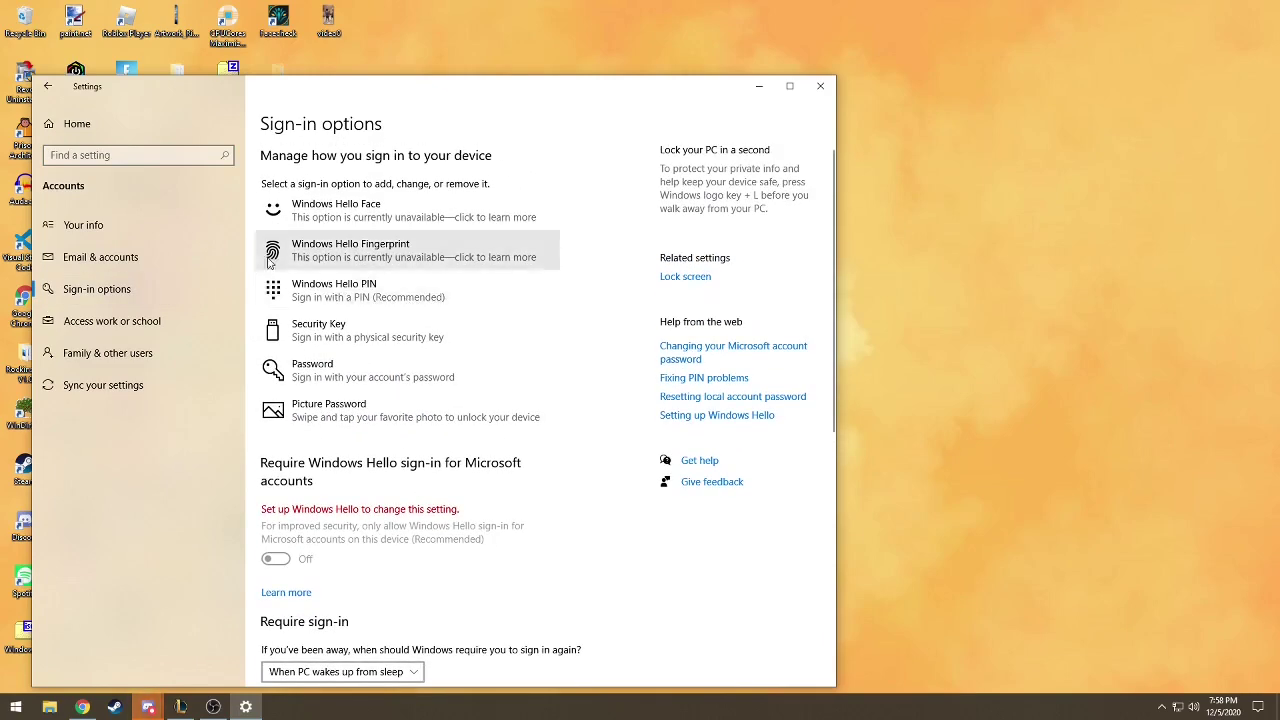
left_click(318, 297)
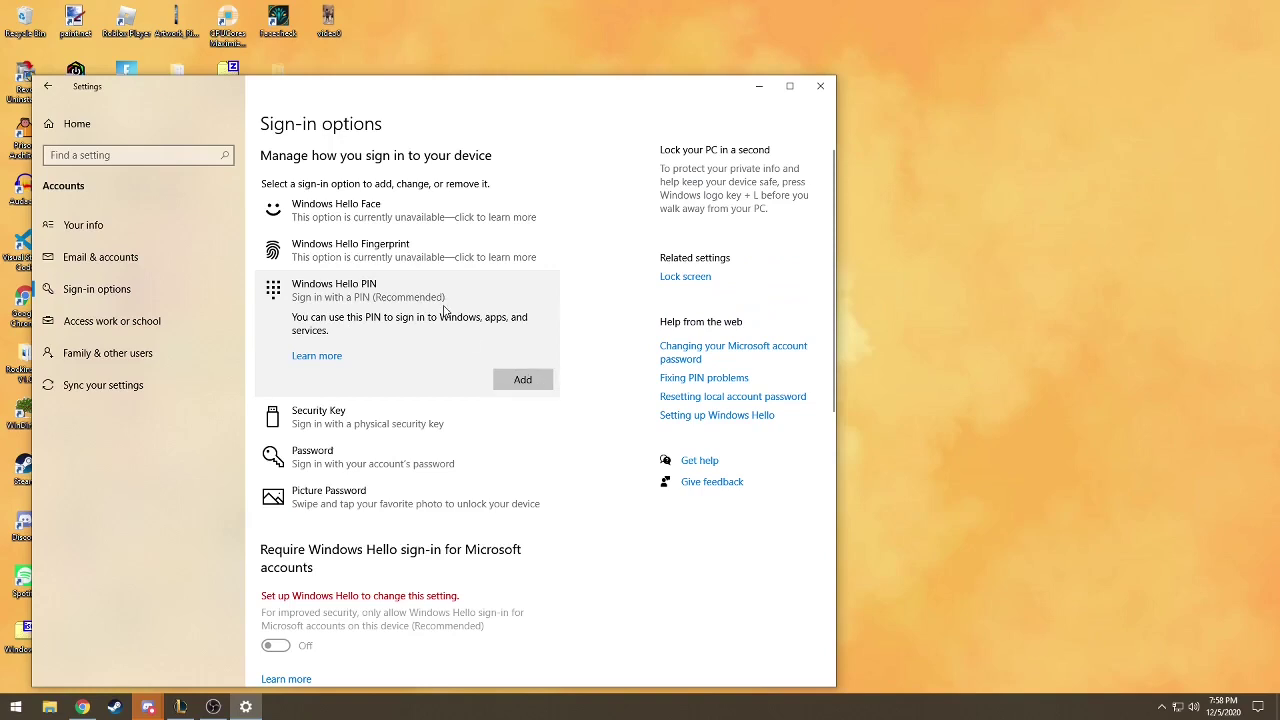
left_click(522, 379)
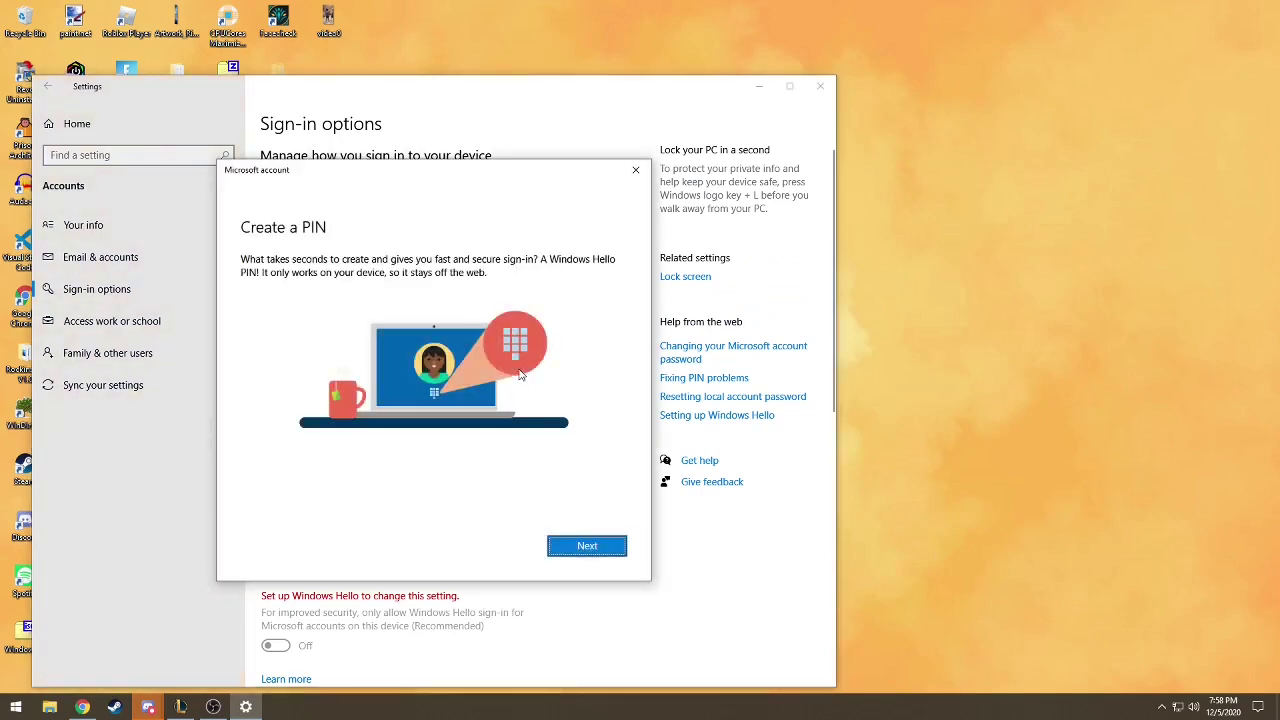
- Continue to PIN setup, enter a trial PIN, then clear it
left_click(603, 546)
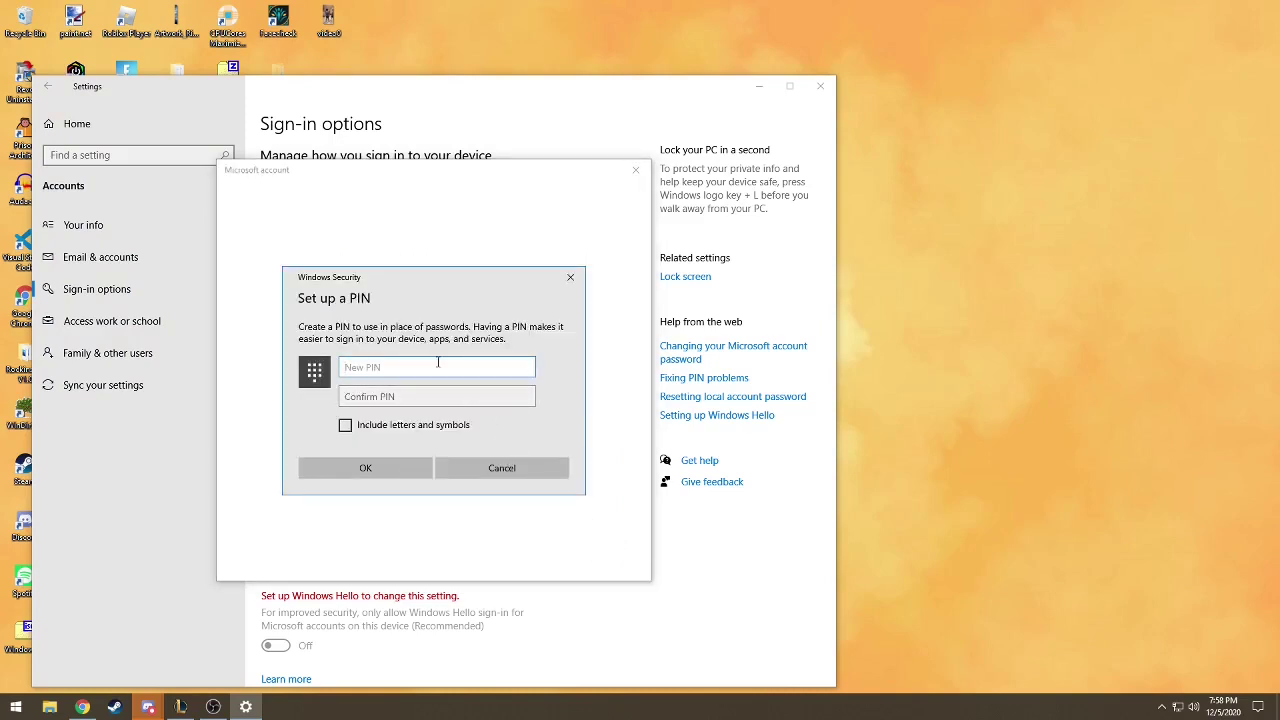
type("12")
key("Tab")
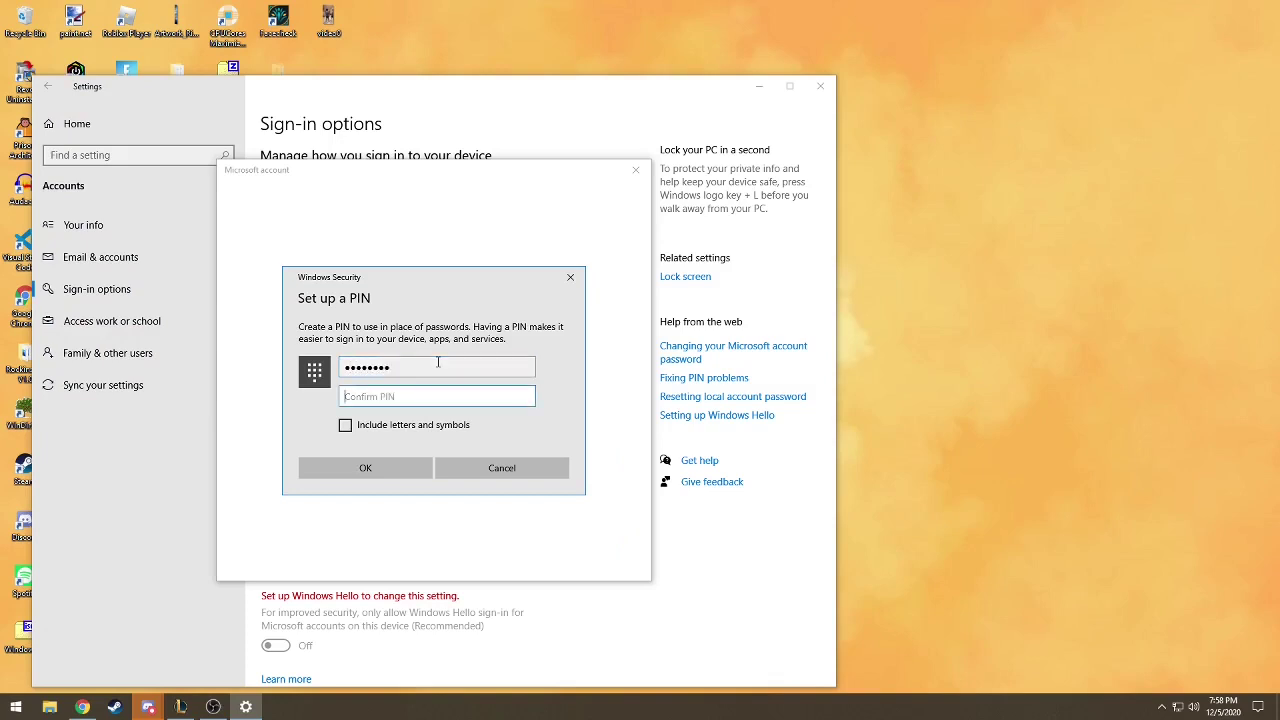
type("1")
left_click(418, 426)
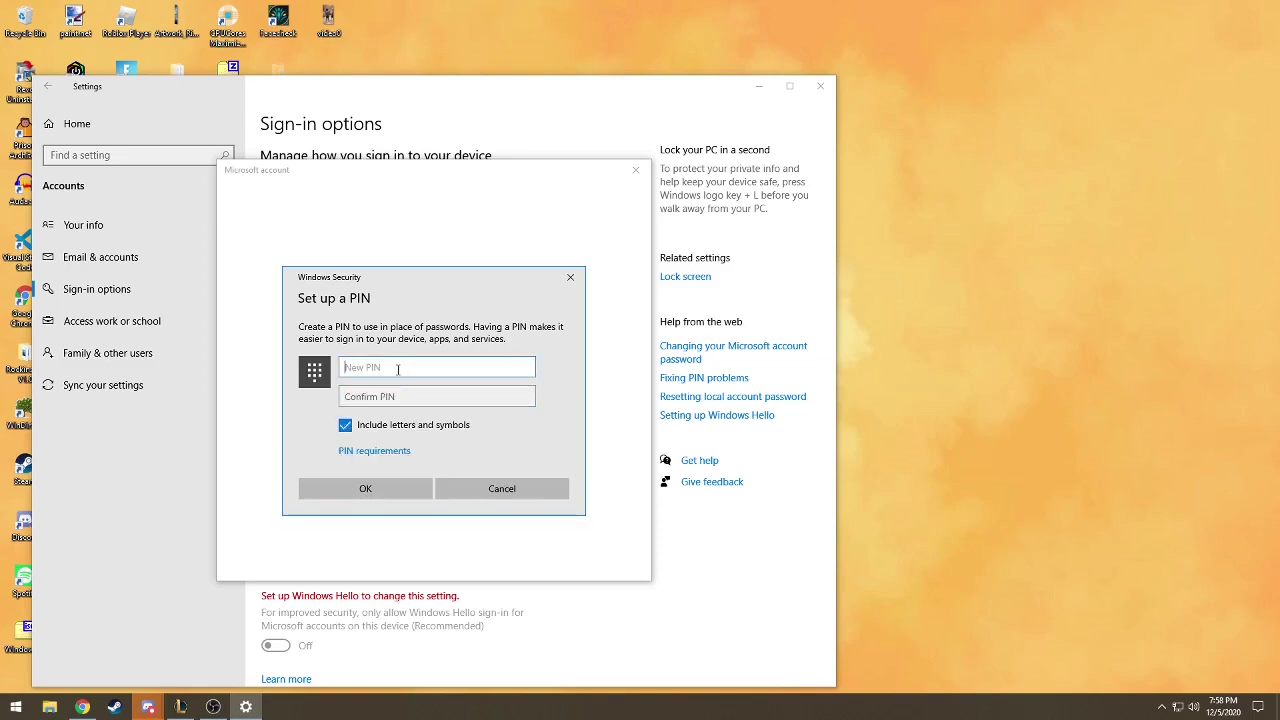
type("1234")
key("ctrl+a")
key("BackSpace")
- Switch to digits only, enter and confirm a numeric PIN, and save it
left_click(375, 421)
type("1")
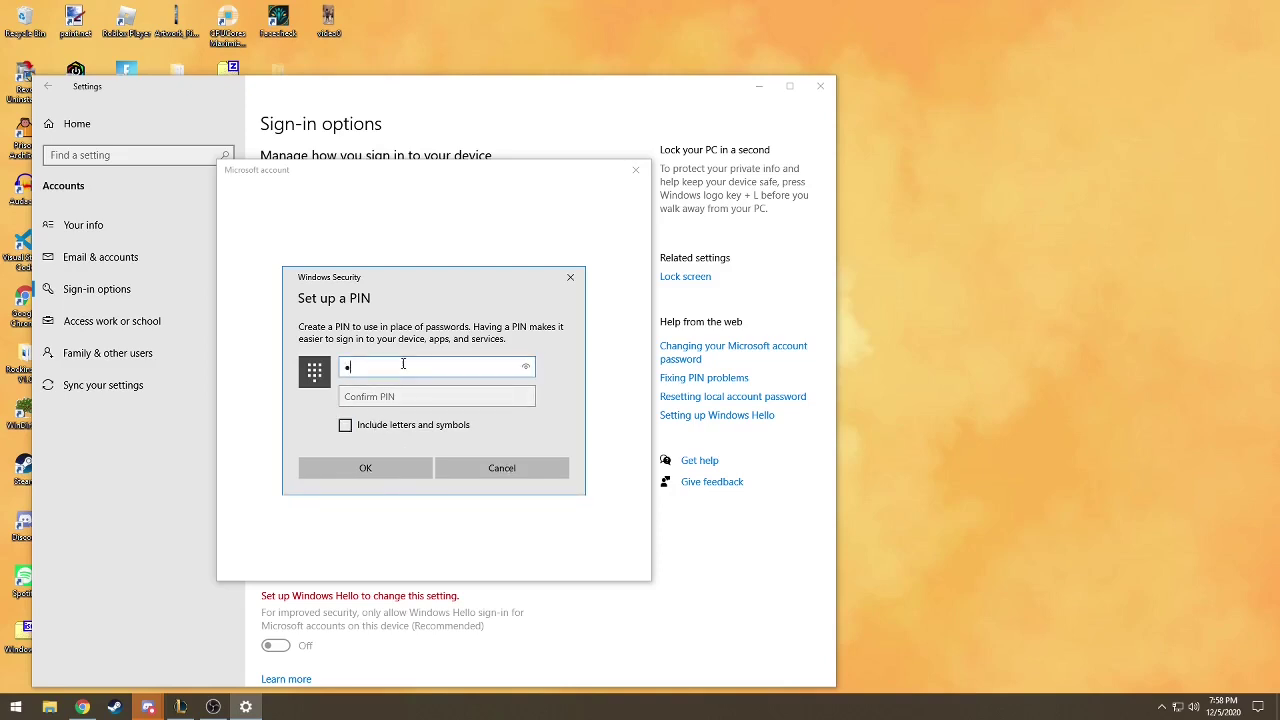
key("Tab")
type("12")
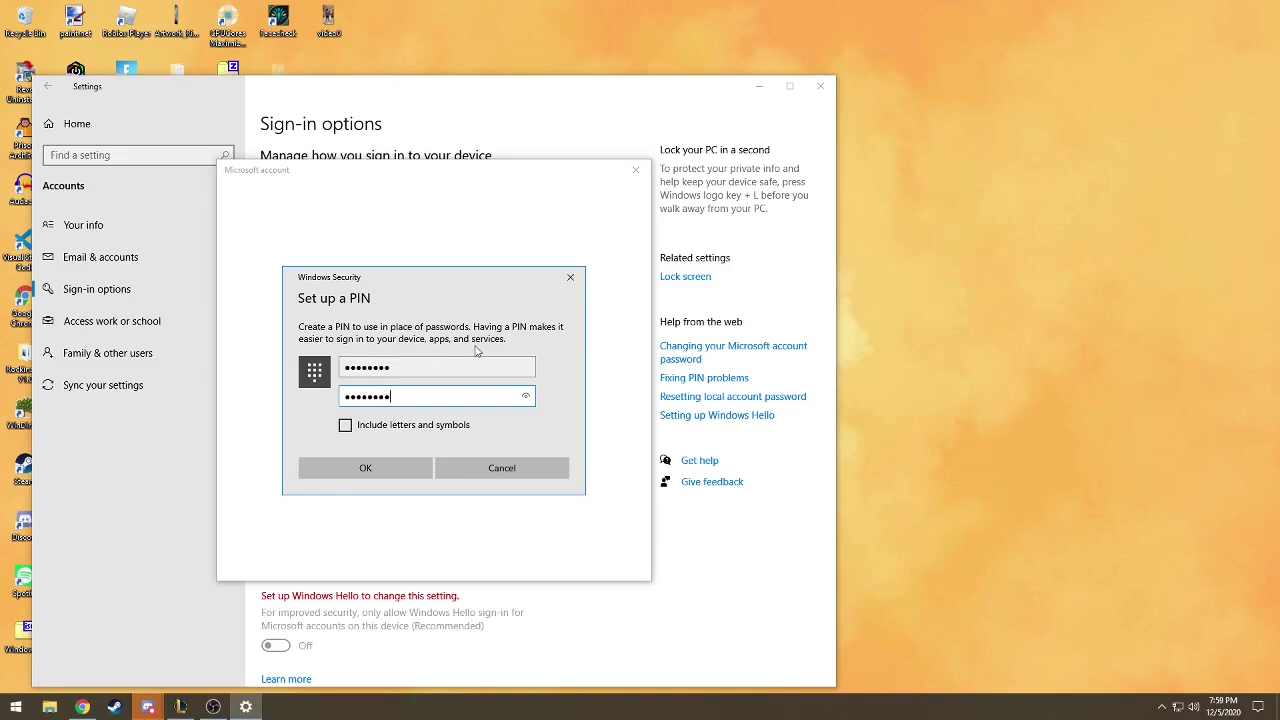
key("shift+Tab")
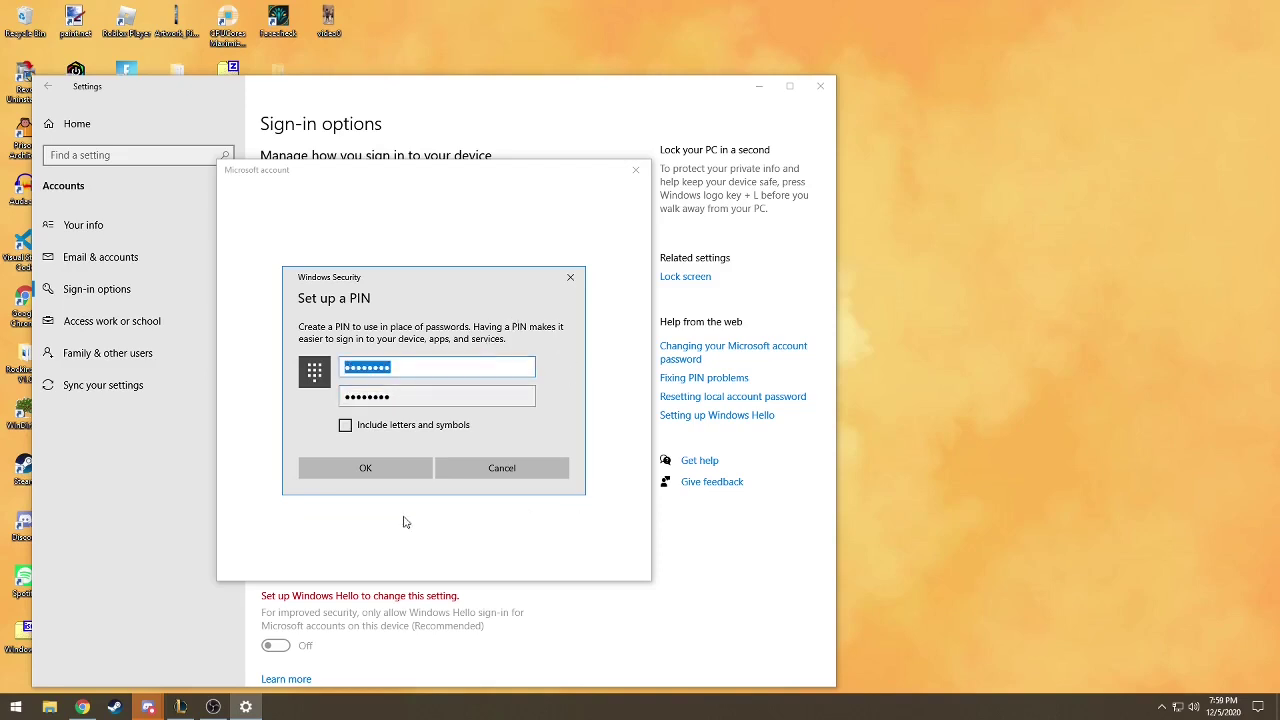
left_click(385, 470)
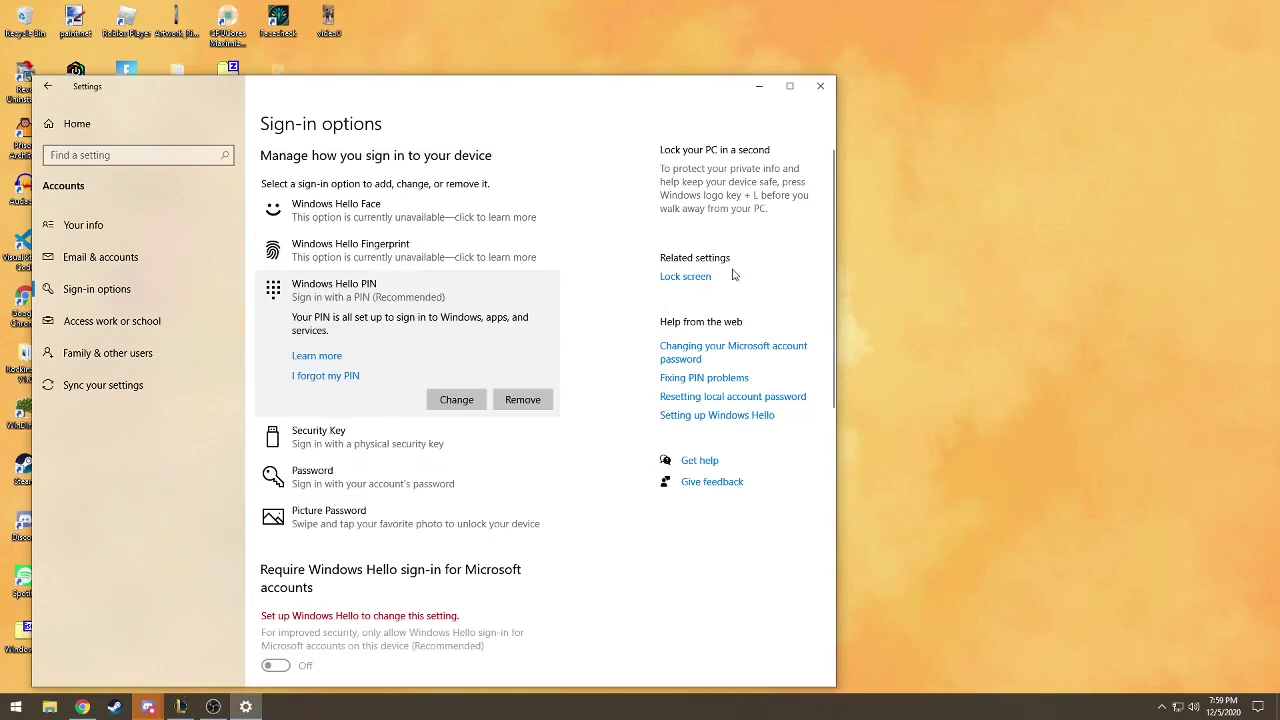
- View the signed-in account's options in the Start menu, then dismiss them back to Settings
scroll(549, 354, "down", 2)
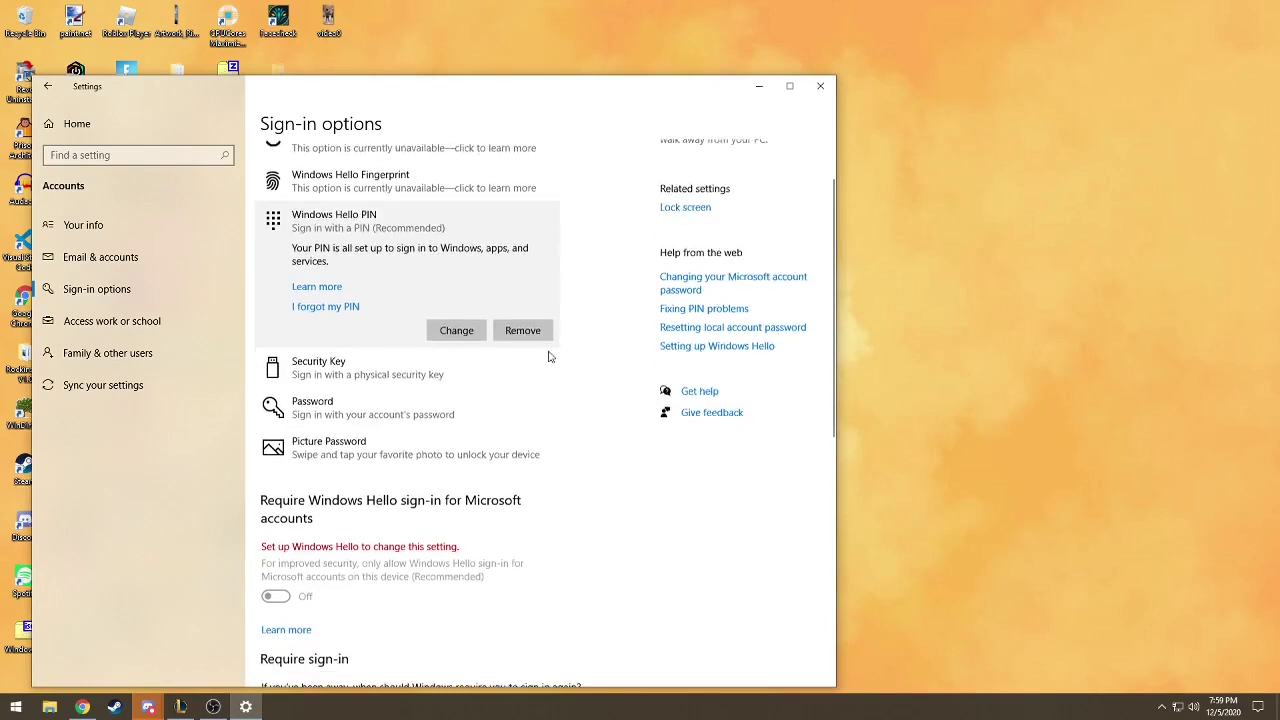
left_click(16, 707)
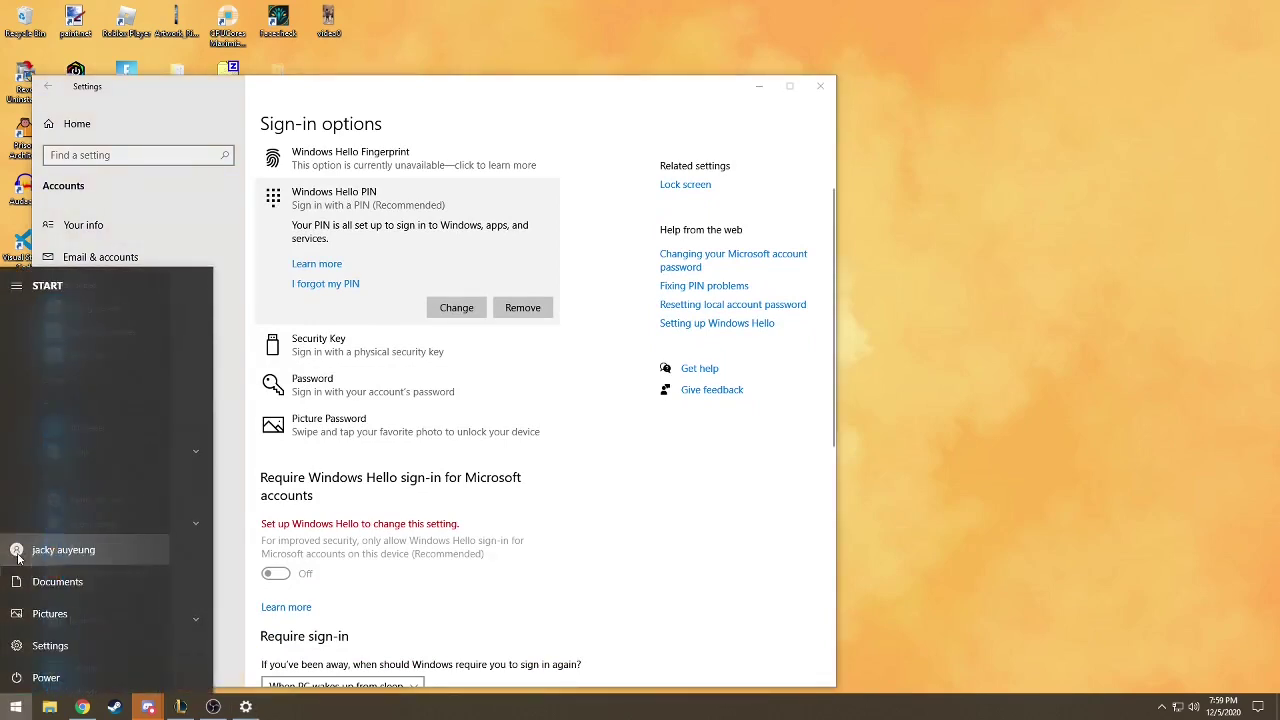
left_click(30, 551)
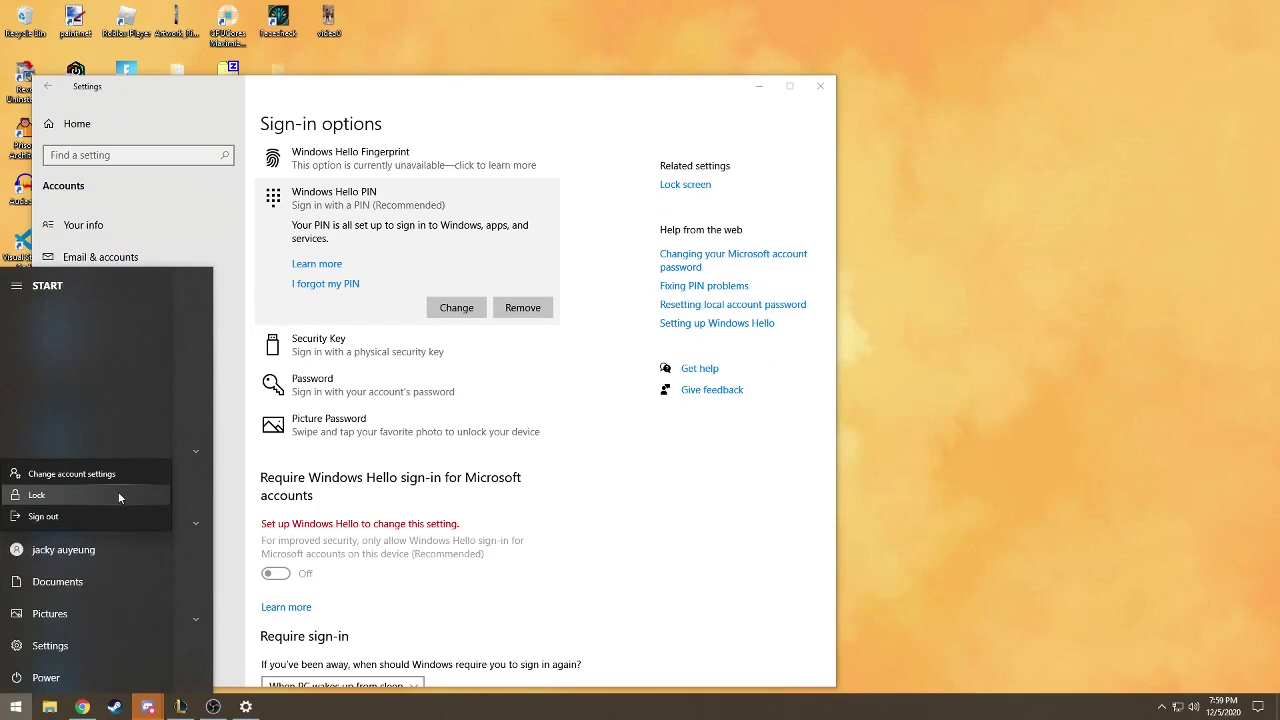
left_click(408, 248)
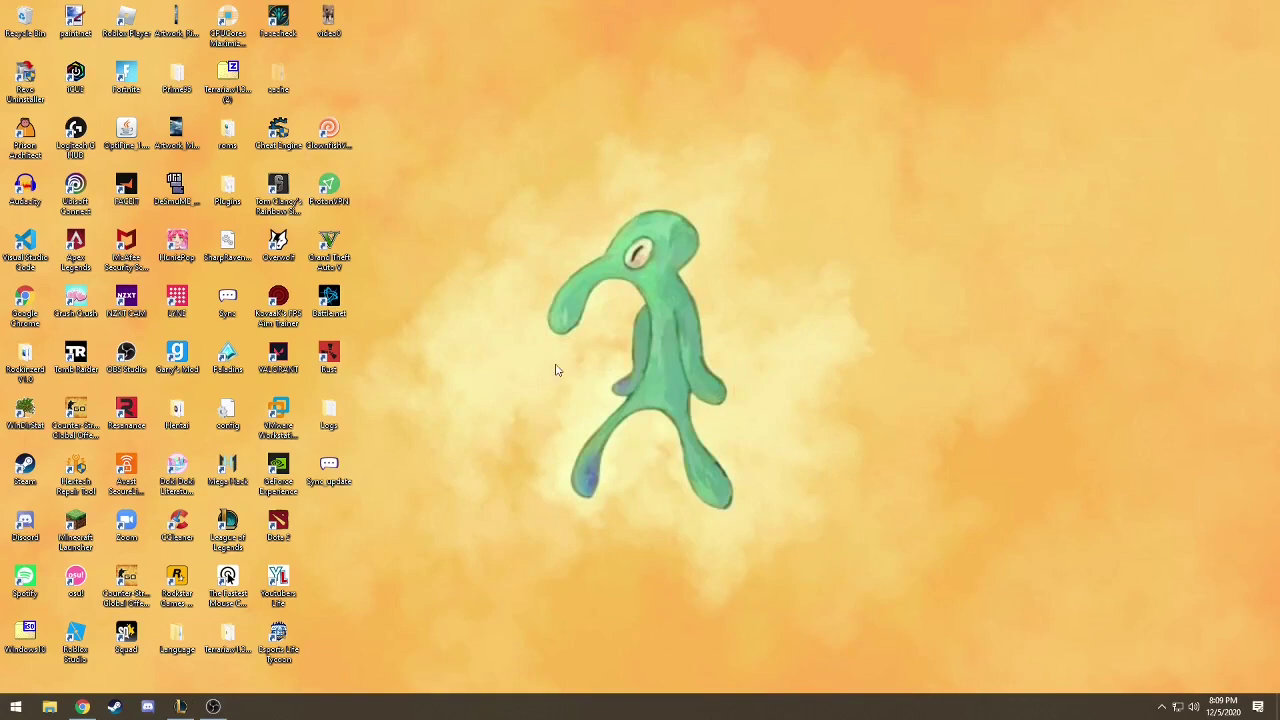
- Open Settings > System > Display and go to Advanced display settings for the VG248
left_click(16, 706)
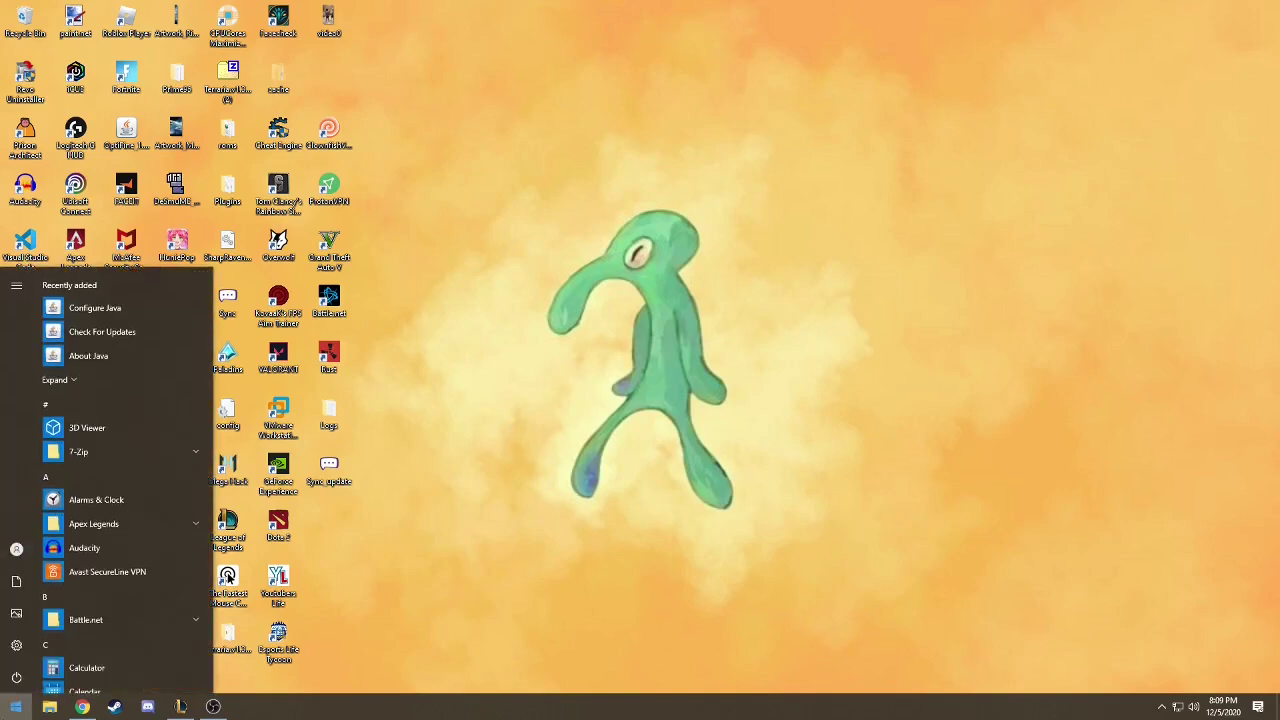
left_click(16, 646)
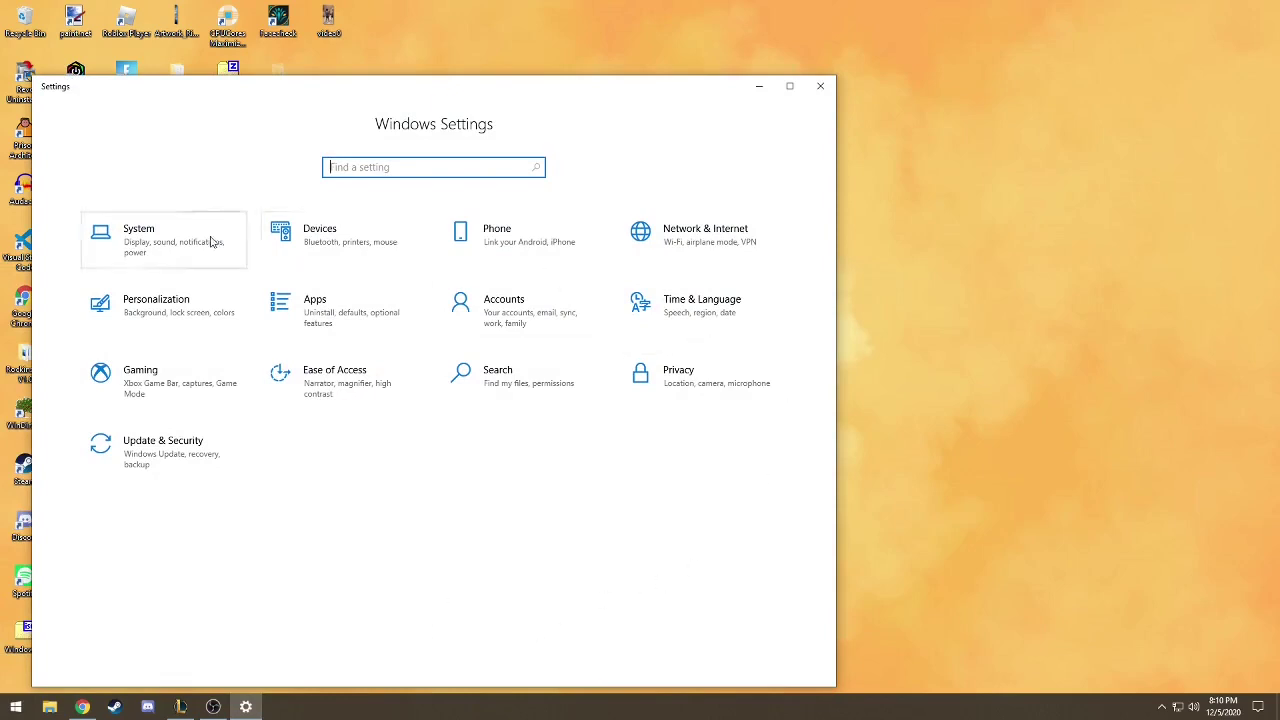
left_click(236, 263)
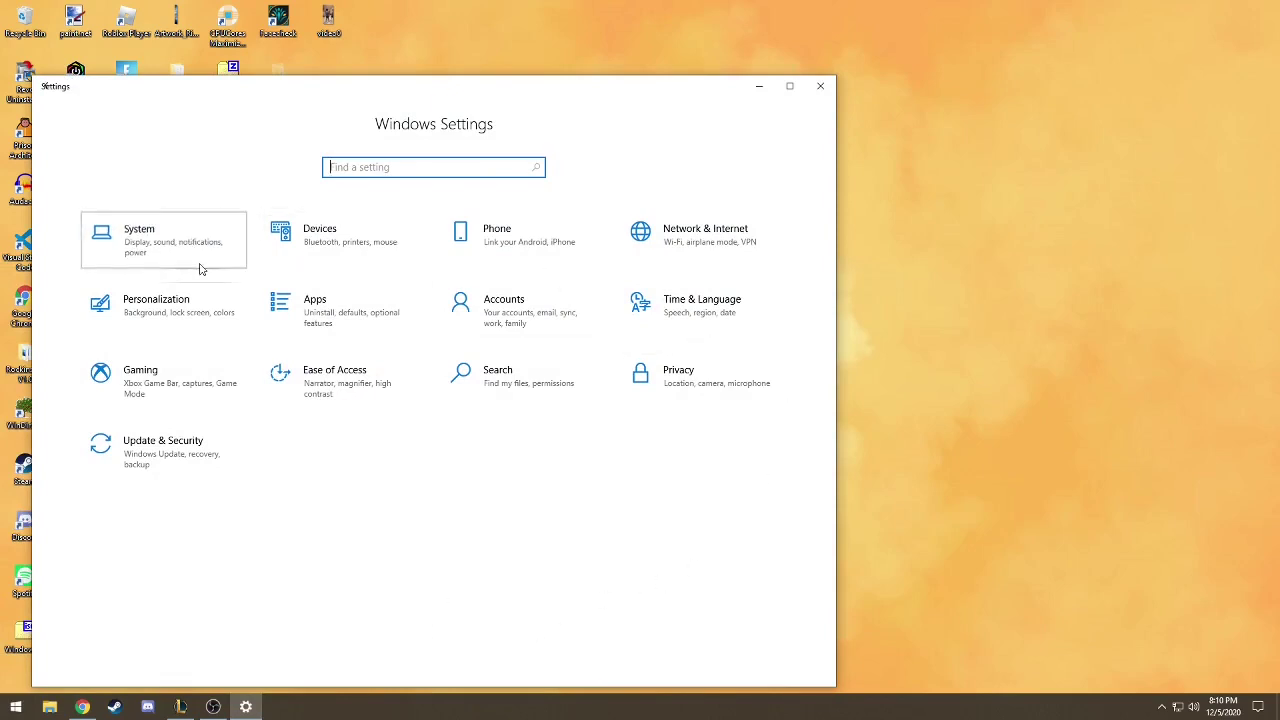
scroll(549, 341, "down", 2)
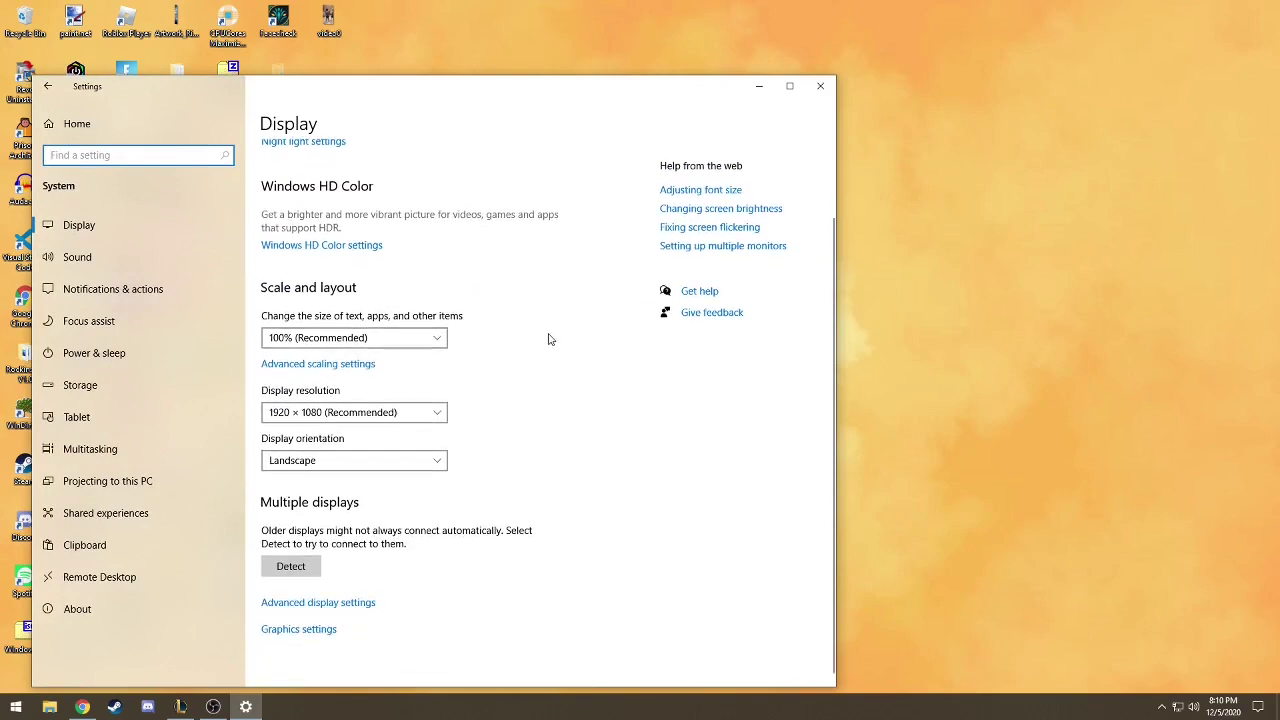
scroll(548, 341, "down", 1)
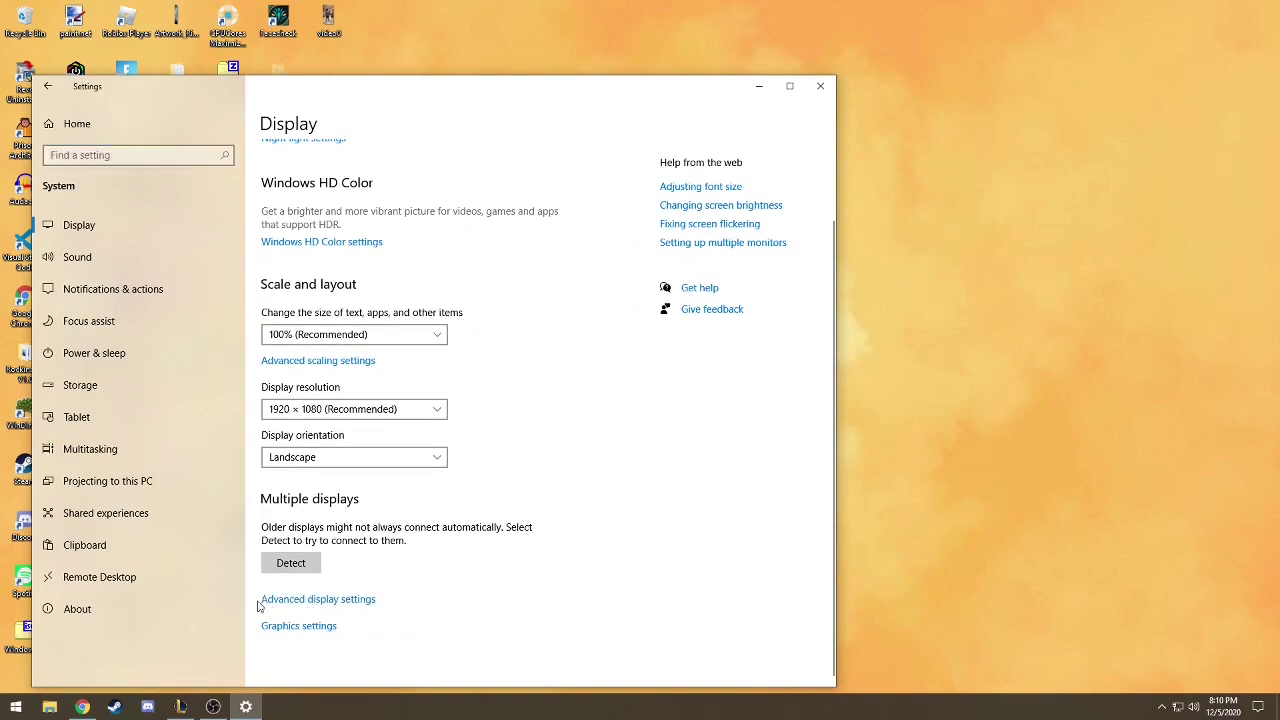
left_click(315, 603)
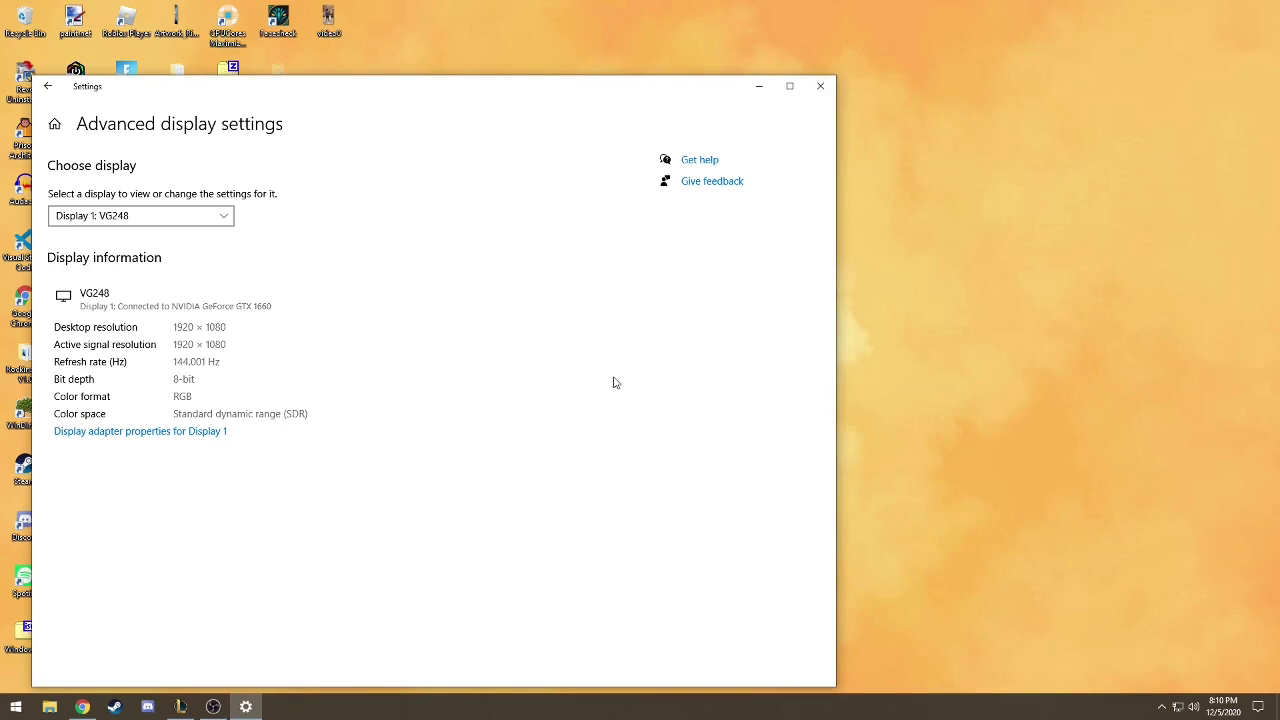
- Open Display 1's adapter properties and view the GeForce GTX 1660 device properties
left_click(106, 439)
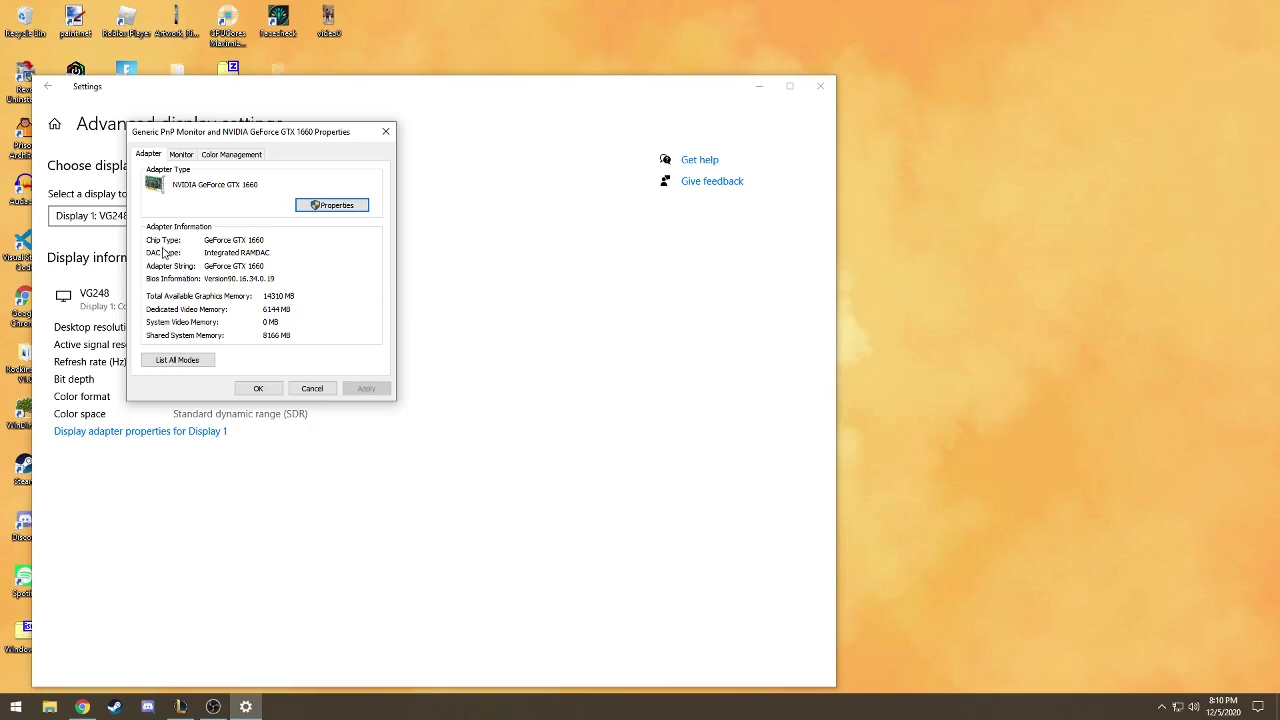
left_click(338, 206)
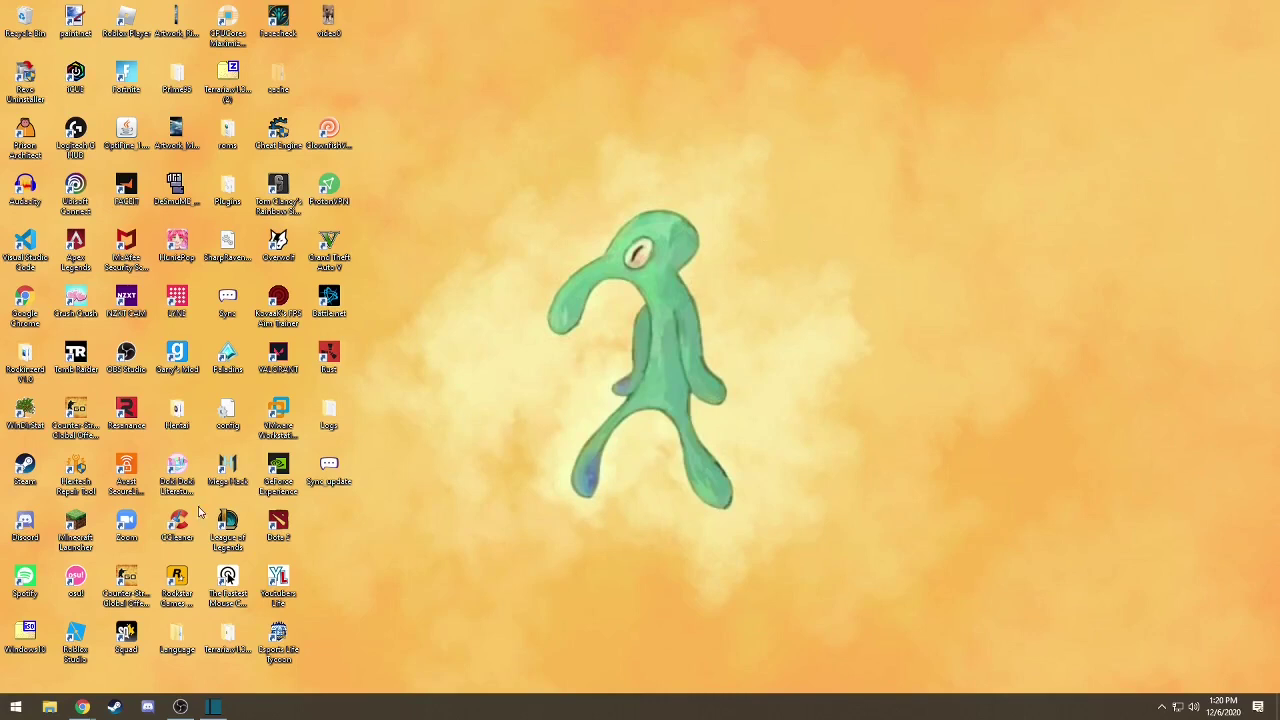
- Open Settings > System > Display and maximize the Settings window
left_click(16, 707)
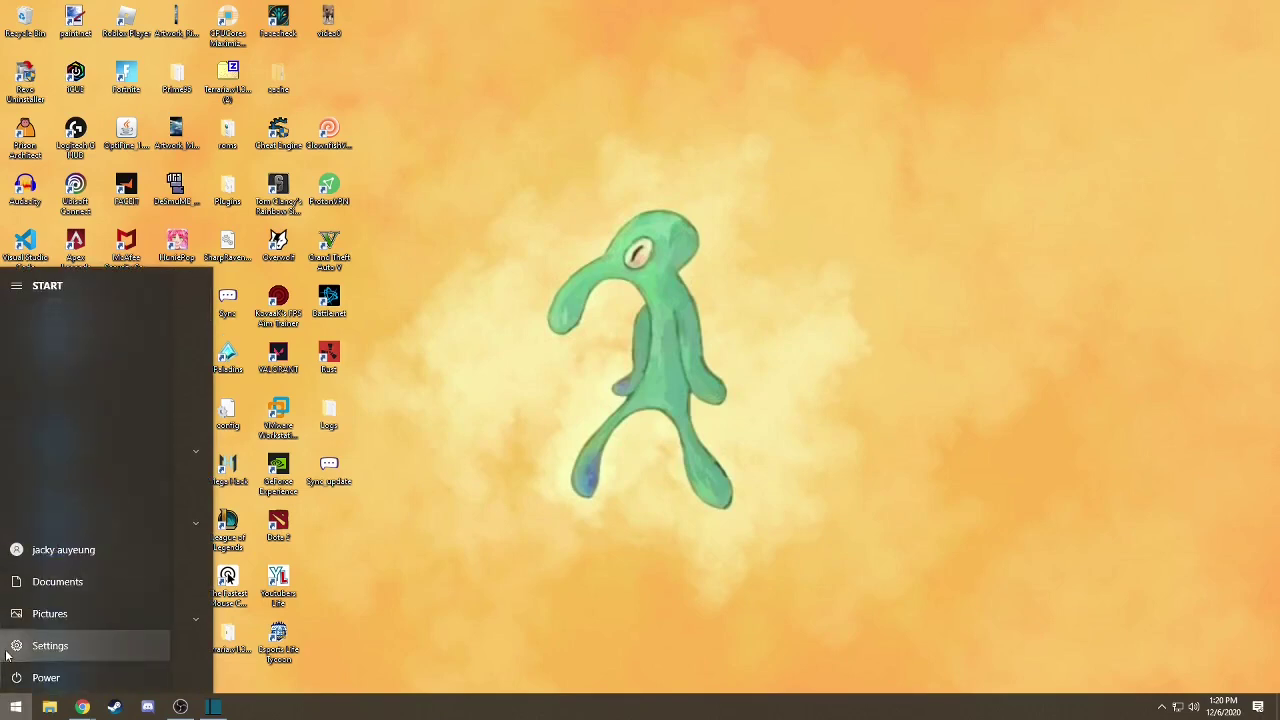
left_click(10, 648)
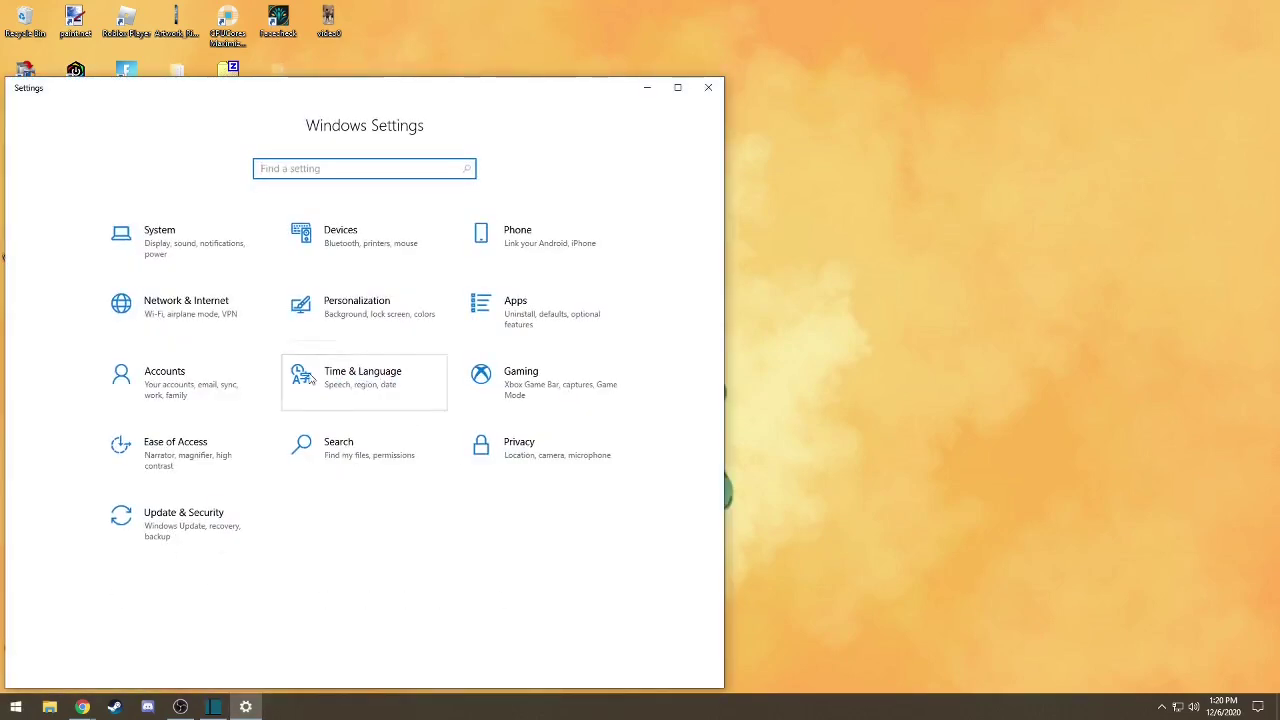
left_click(195, 252)
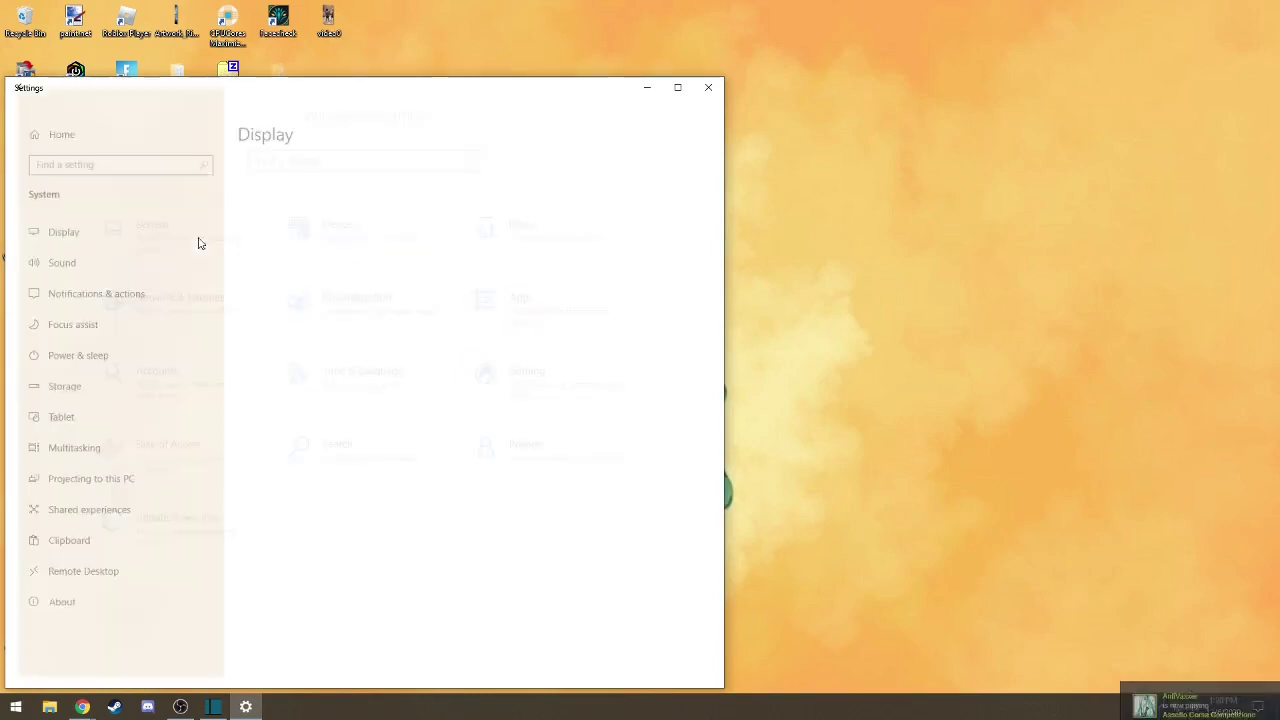
scroll(450, 270, "down", 5)
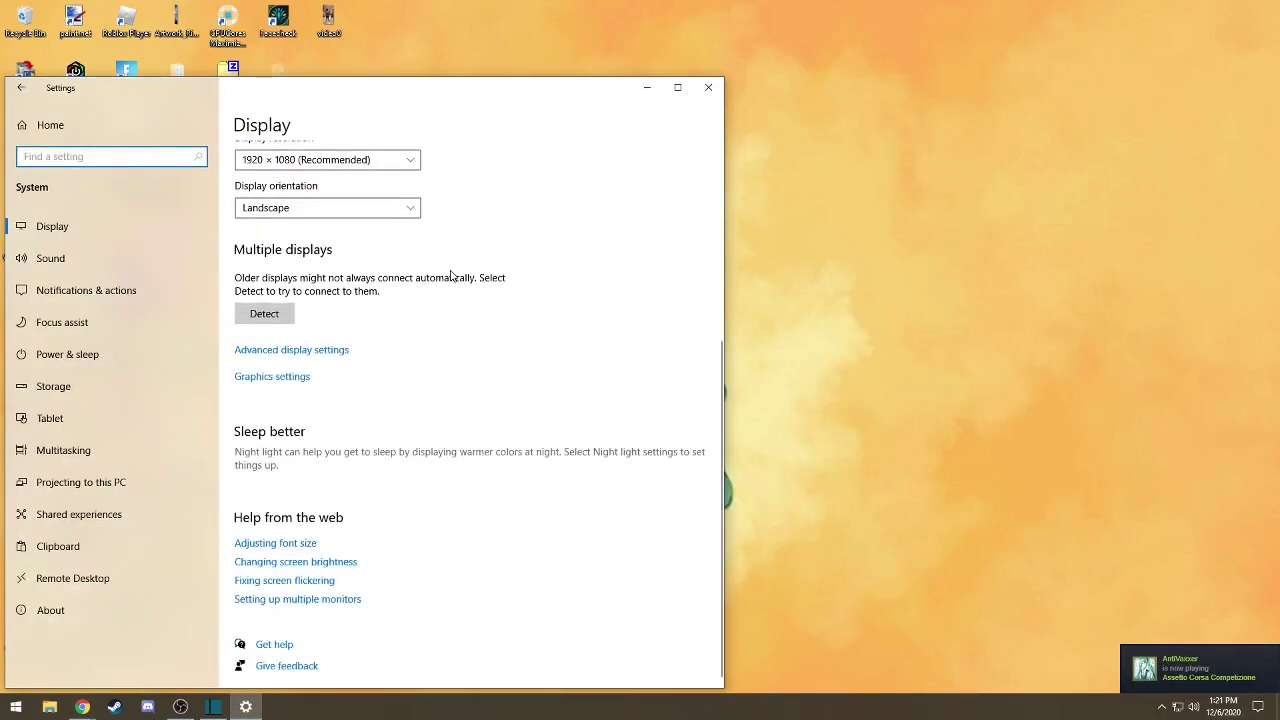
left_click(379, 210)
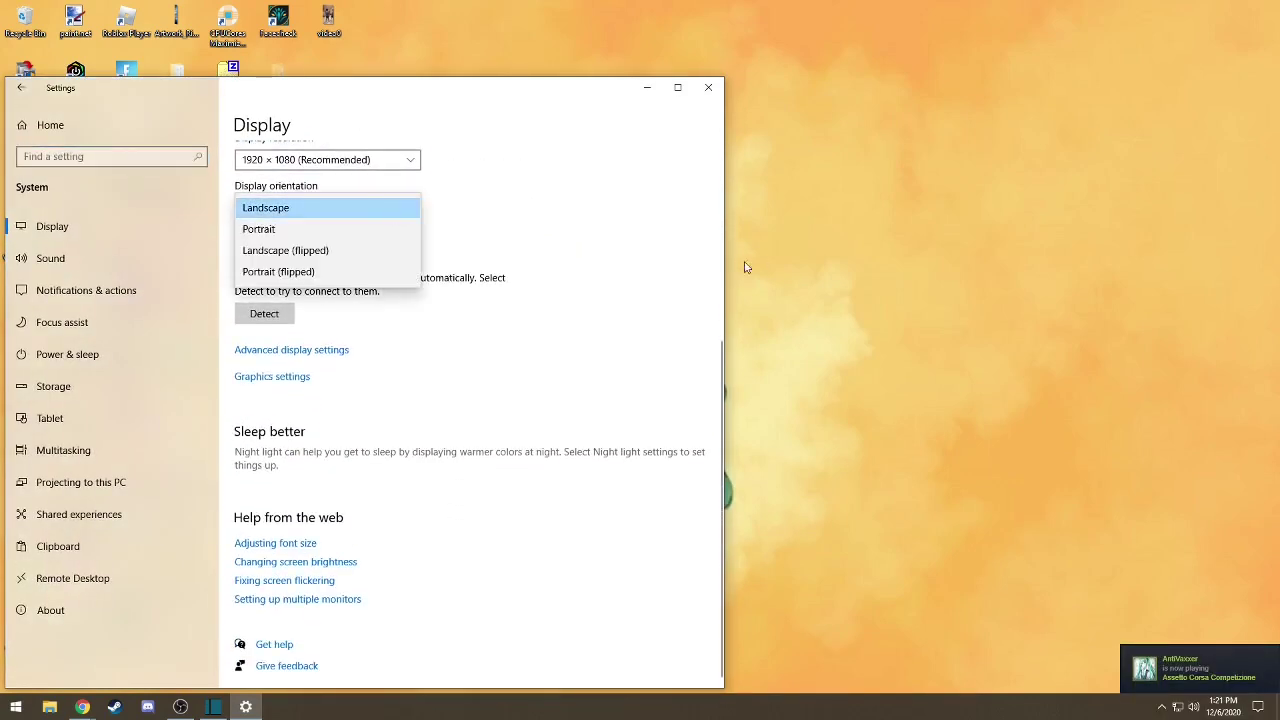
left_click(509, 191)
left_click_drag(494, 92, 610, 100)
double_click(610, 100)
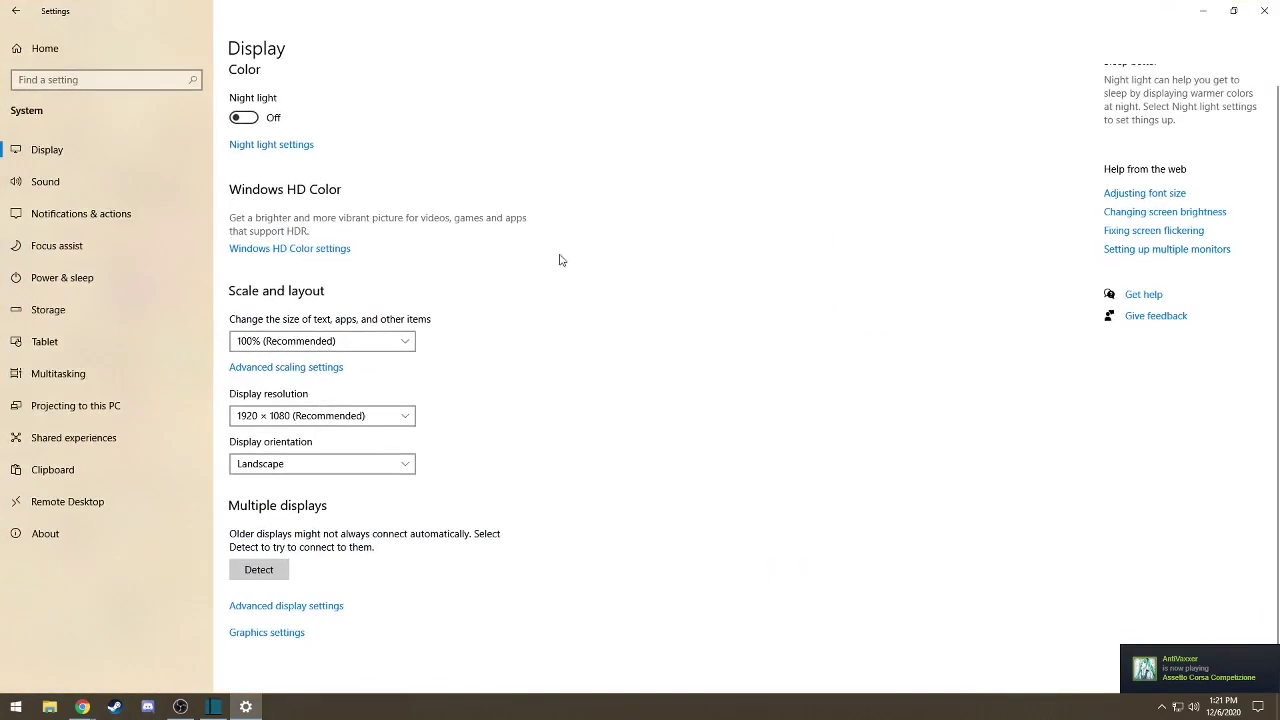
- Change the display orientation from Landscape to Portrait
left_click(397, 474)
left_click(860, 360)
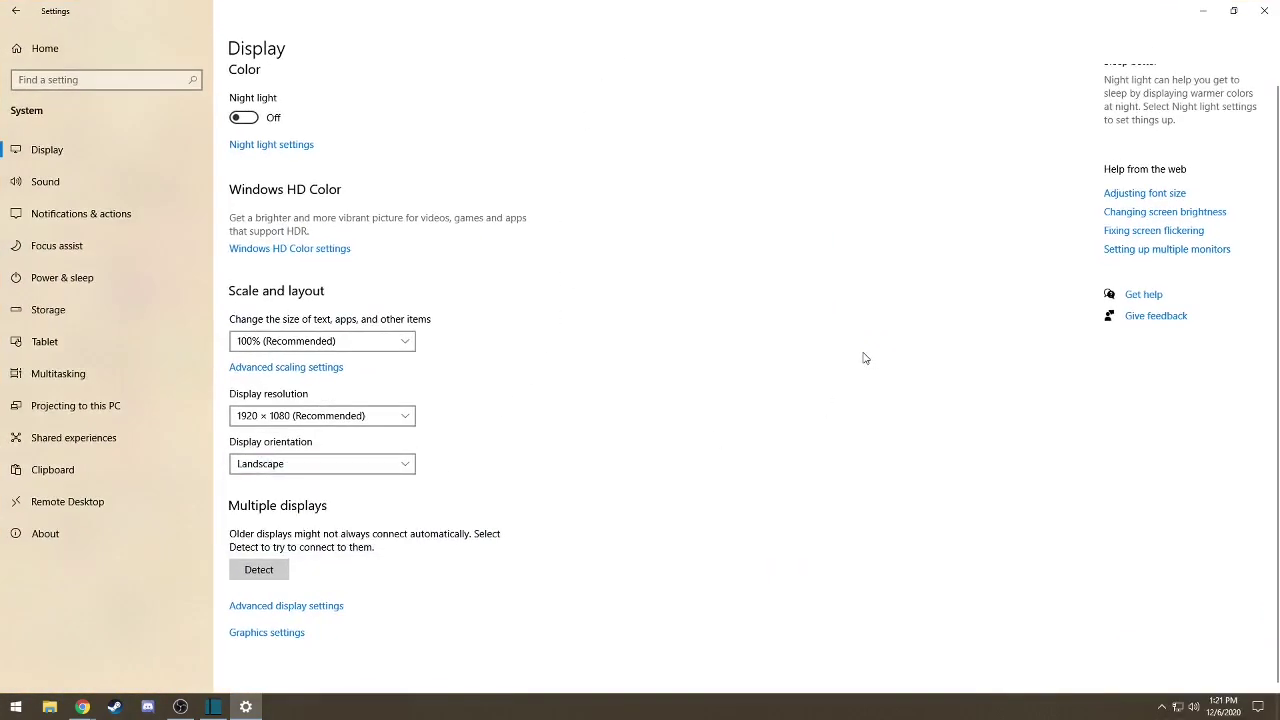
left_click(408, 464)
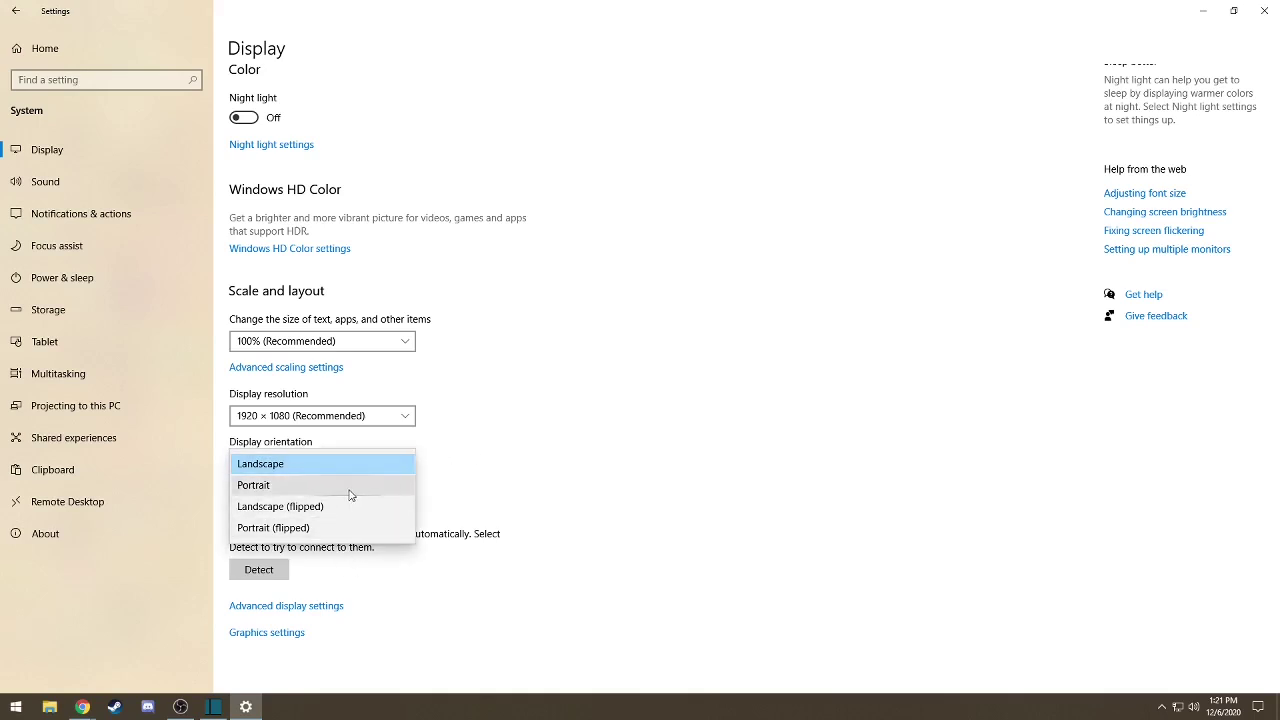
left_click(351, 494)
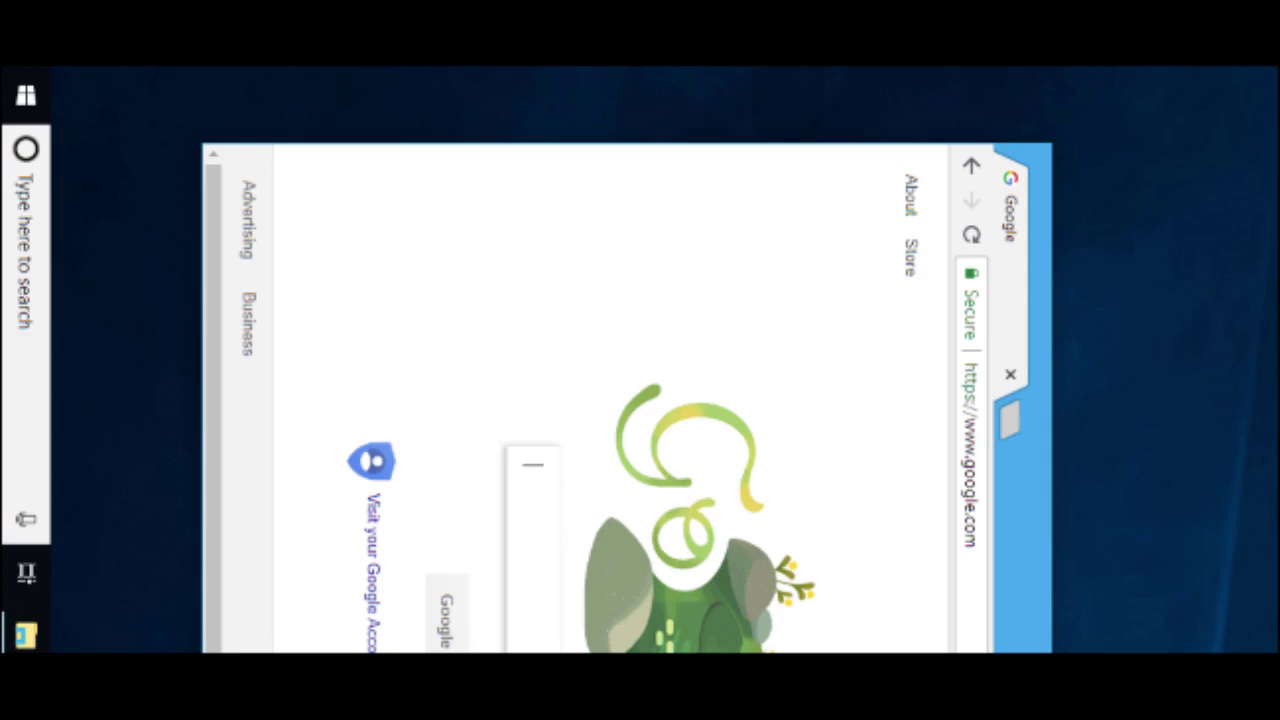